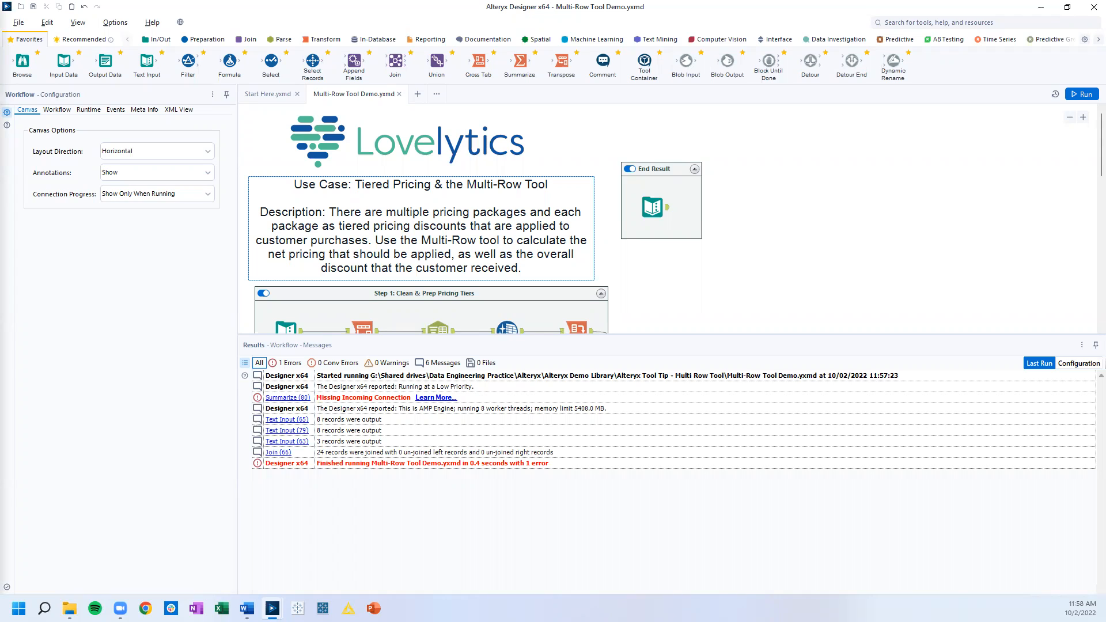
Examine the pricing tier input in the Step 1 container, checking each package's tier limits and discount rates.
{"action": "left_click", "coordinate": [709, 323]}
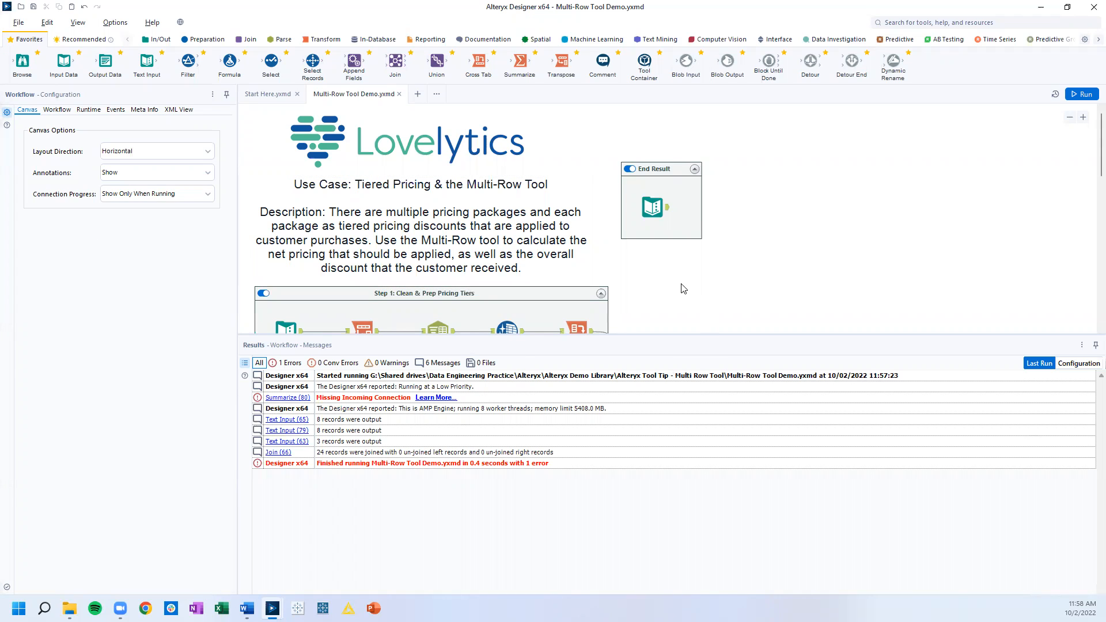
{"action": "scroll", "coordinate": [684, 289], "scroll_direction": "down", "scroll_amount": 3}
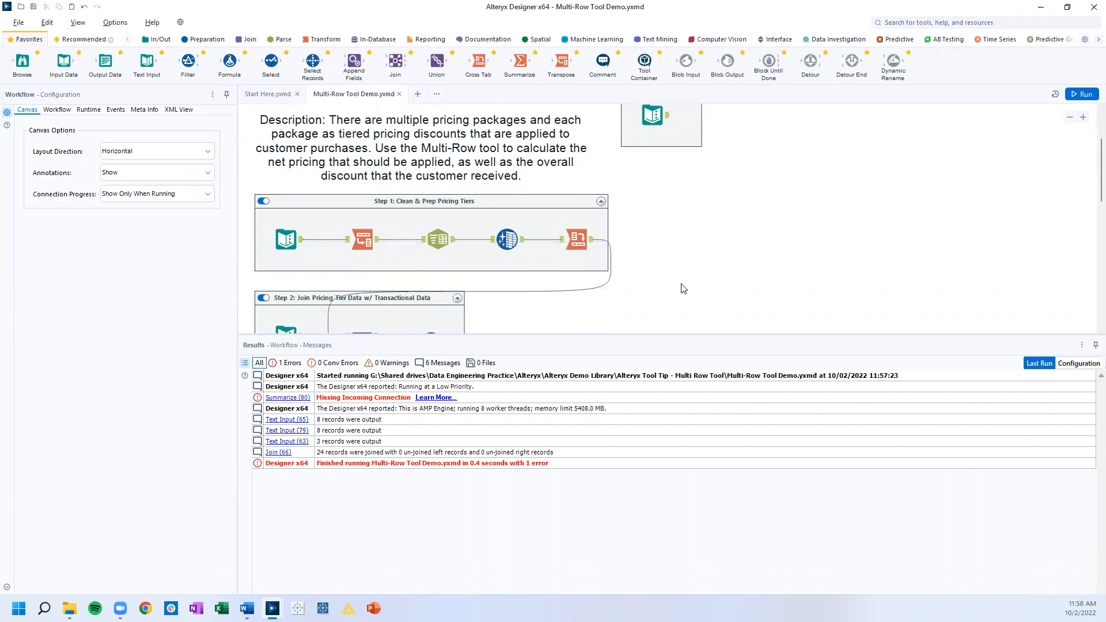
{"action": "left_click", "coordinate": [300, 242]}
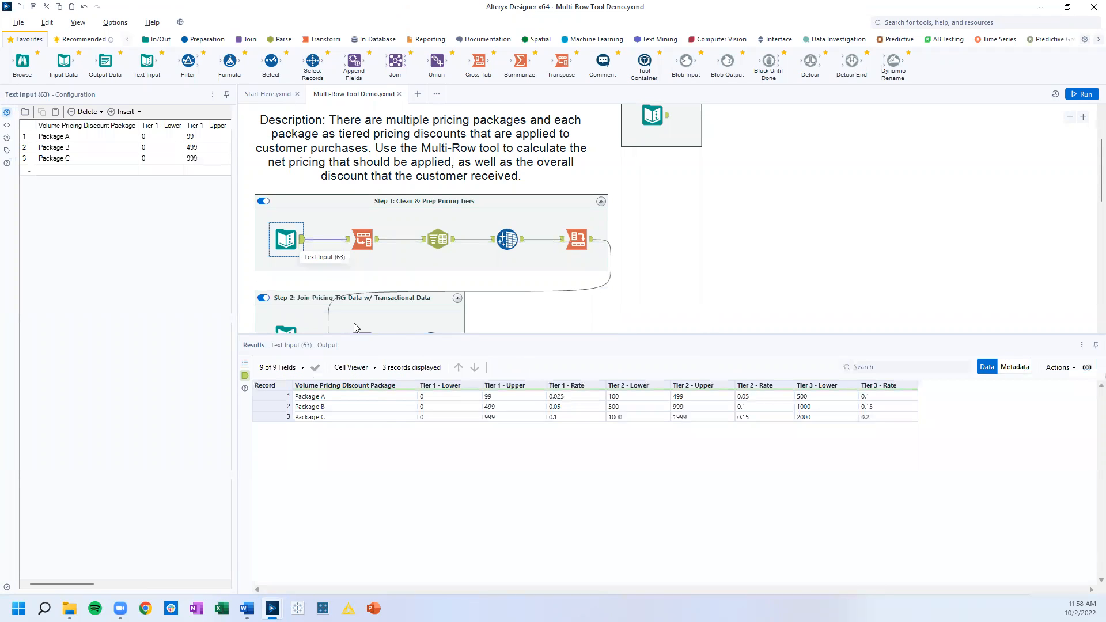
{"action": "left_click_drag", "start_coordinate": [371, 400], "coordinate": [372, 431]}
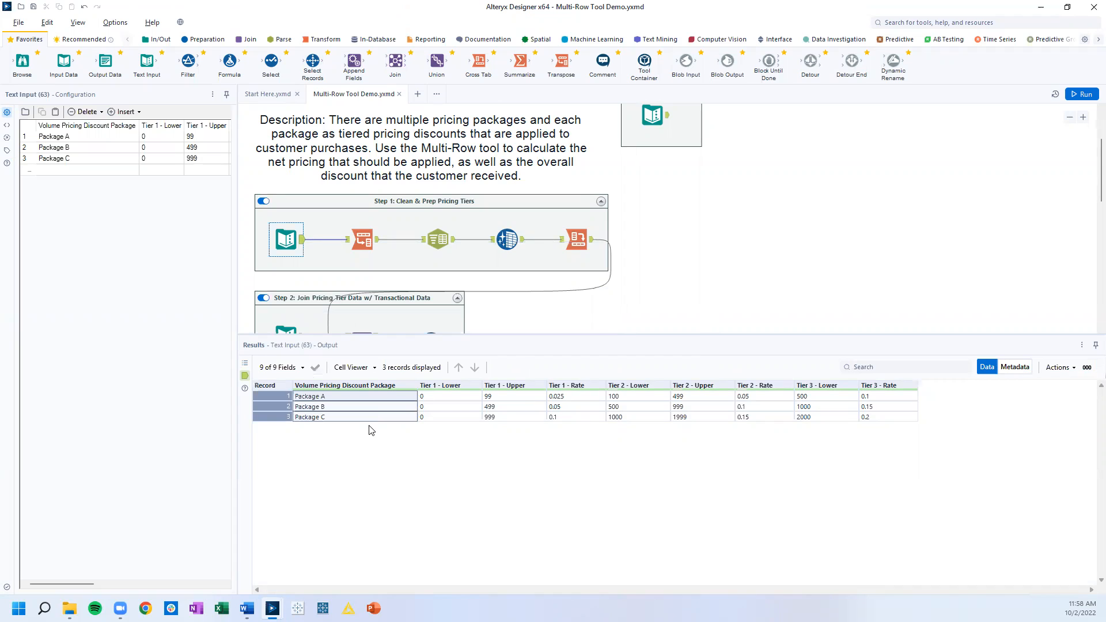
{"action": "left_click", "coordinate": [461, 397]}
{"action": "left_click", "coordinate": [499, 397]}
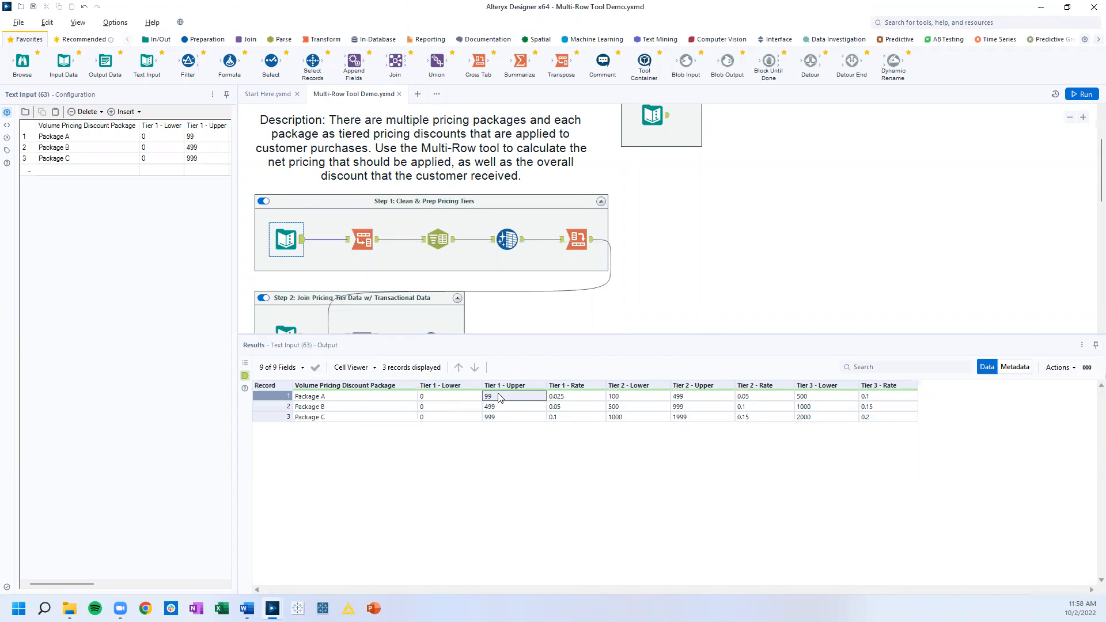
{"action": "left_click", "coordinate": [559, 399]}
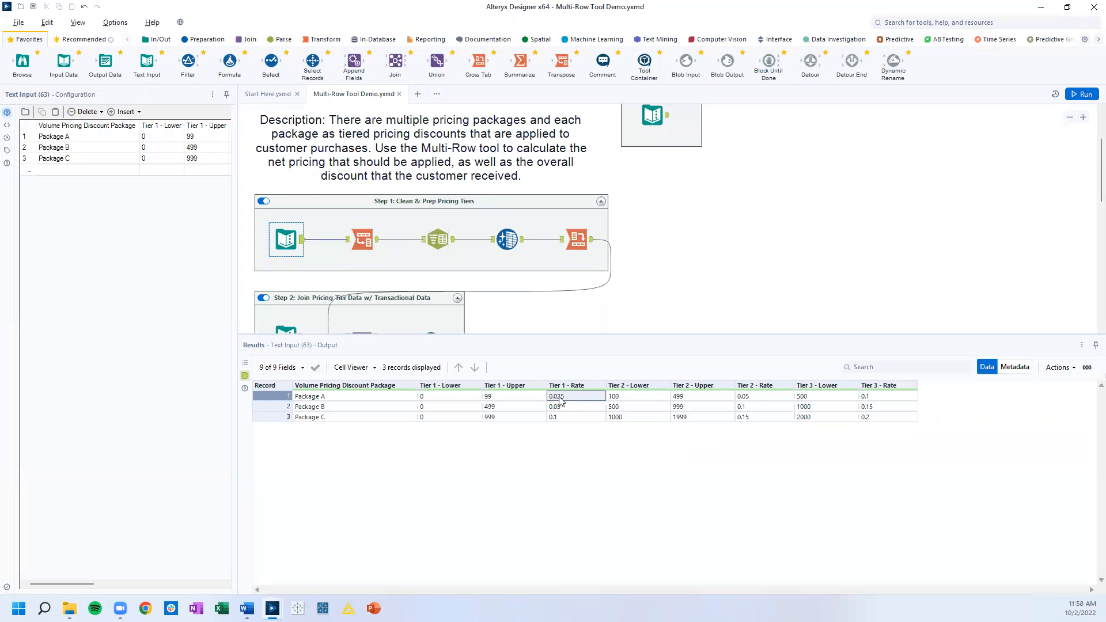
Examine the transactional data input in Step 2, reviewing its Customer, Volume Pricing Discount Package and Usage - Gross Charge columns.
{"action": "scroll", "coordinate": [300, 231], "scroll_direction": "down", "scroll_amount": 3}
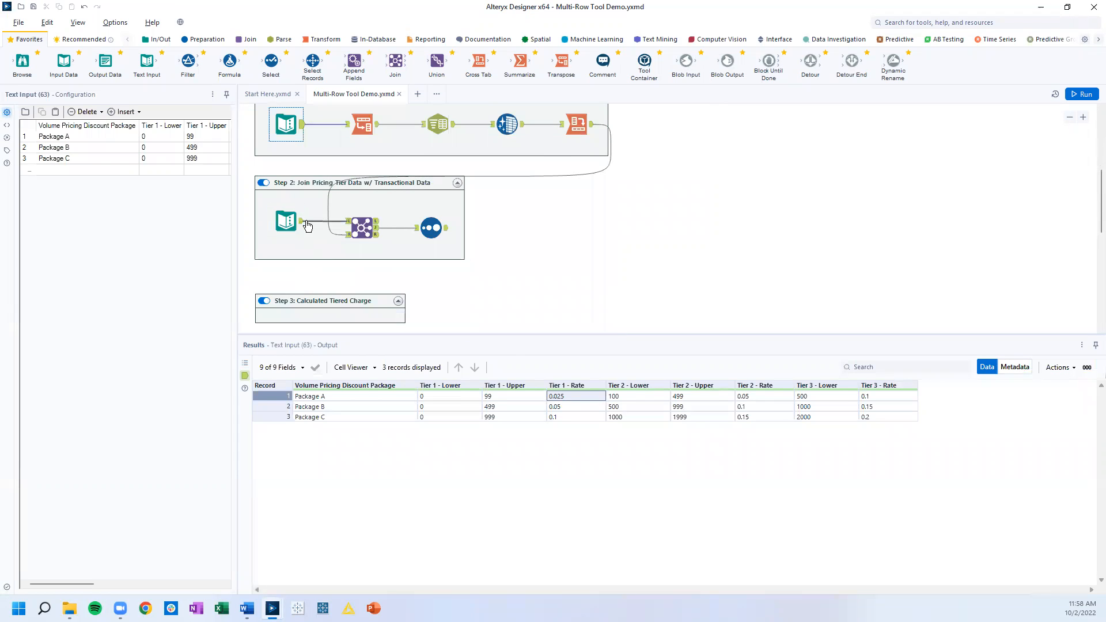
{"action": "left_click", "coordinate": [301, 224]}
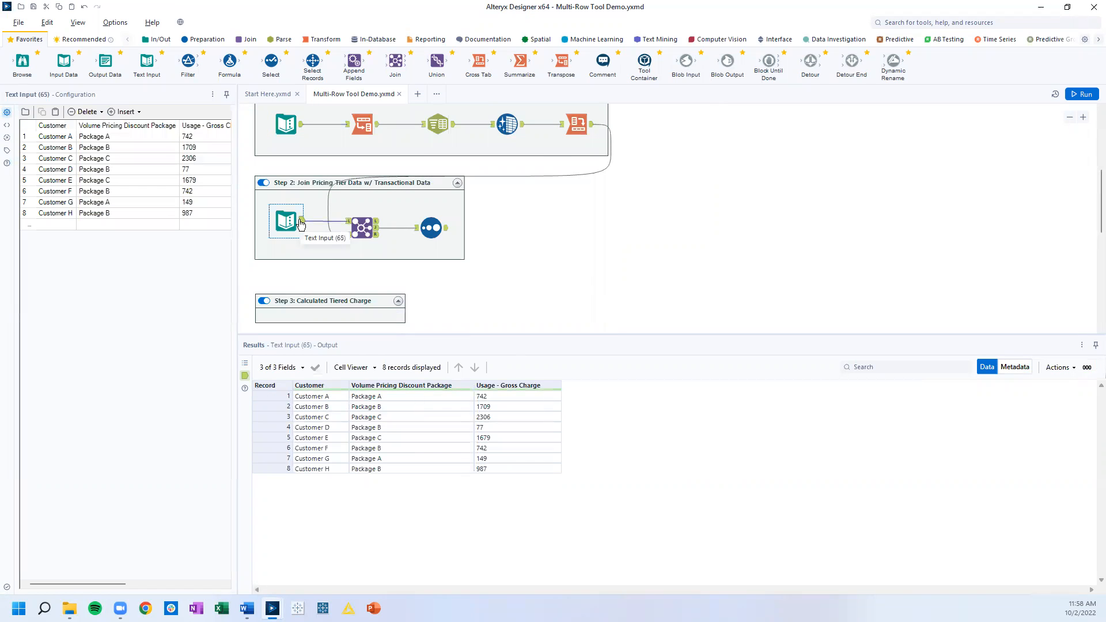
{"action": "left_click", "coordinate": [333, 397]}
{"action": "left_click_drag", "start_coordinate": [336, 412], "coordinate": [338, 468]}
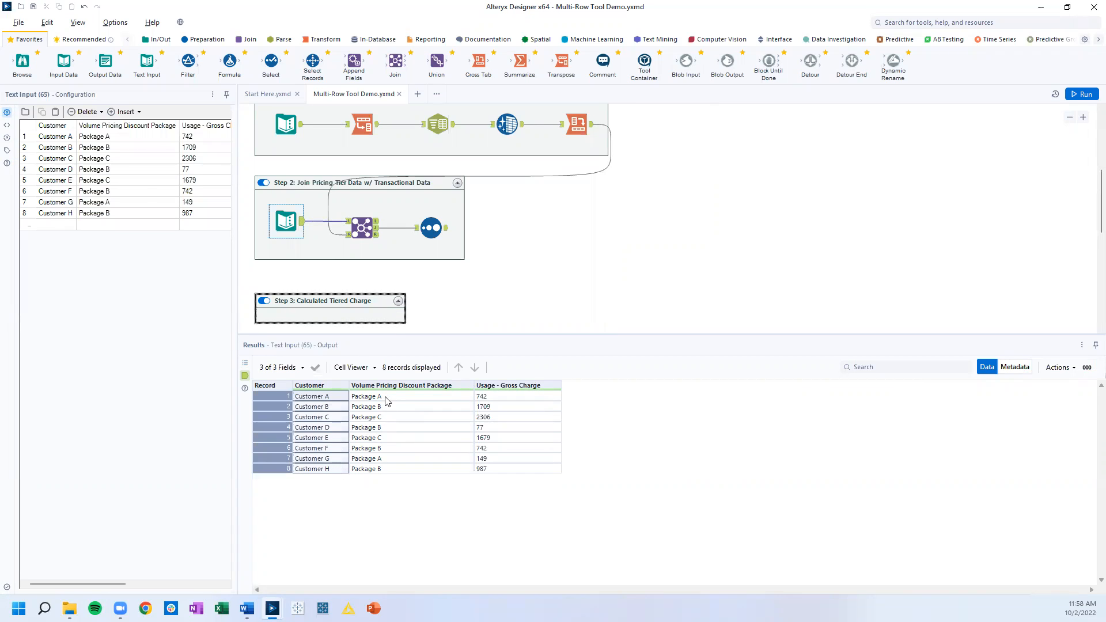
{"action": "left_click_drag", "start_coordinate": [386, 399], "coordinate": [395, 477]}
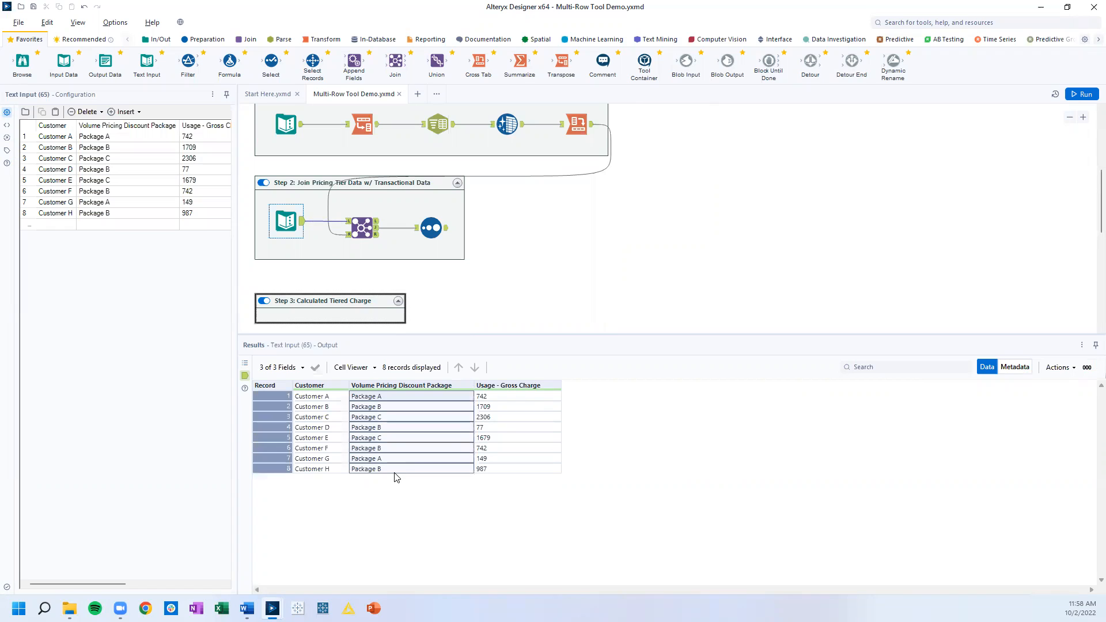
{"action": "left_click", "coordinate": [501, 398]}
{"action": "left_click_drag", "start_coordinate": [501, 412], "coordinate": [507, 476]}
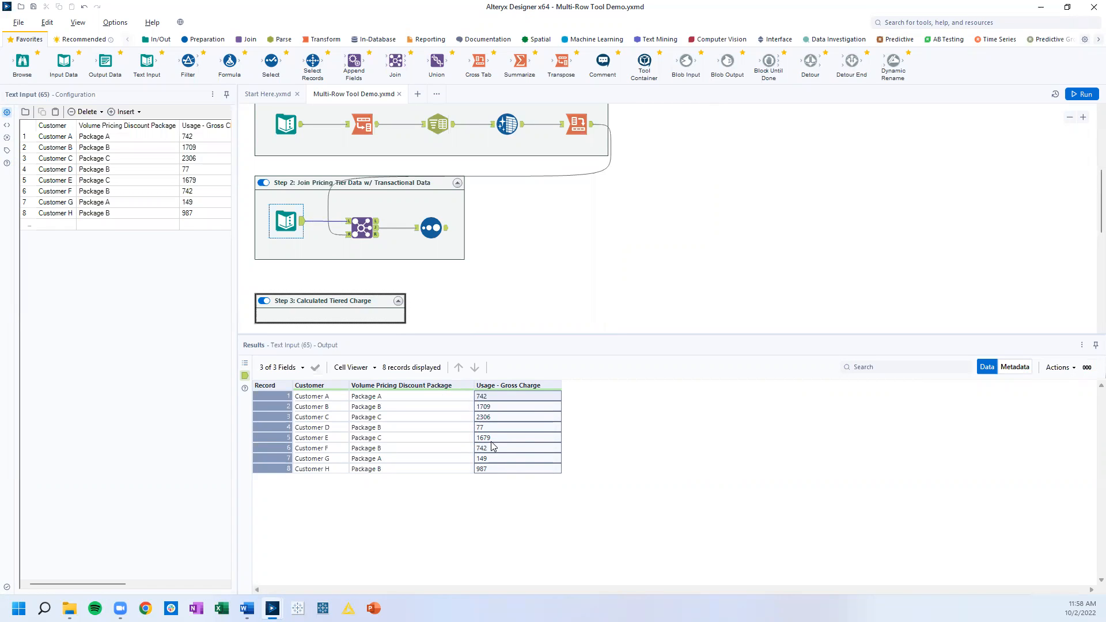
Inspect the Sort tool's output in Step 2, checking the three tier rows and rates for Customer A.
{"action": "left_click", "coordinate": [433, 229]}
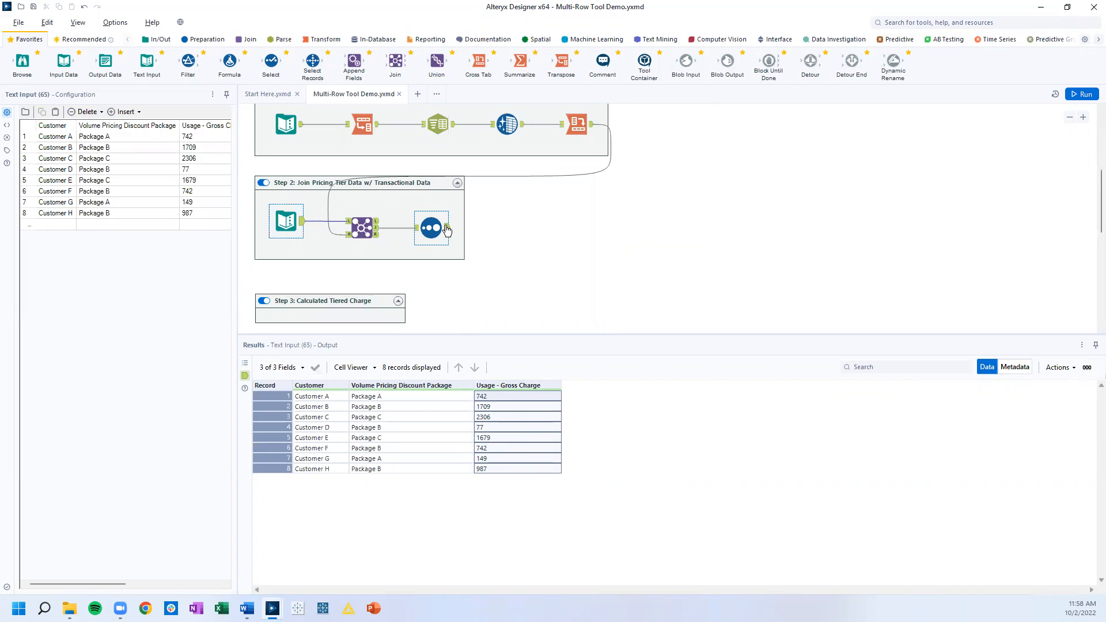
{"action": "left_click", "coordinate": [284, 398]}
{"action": "left_click_drag", "start_coordinate": [283, 399], "coordinate": [284, 416]}
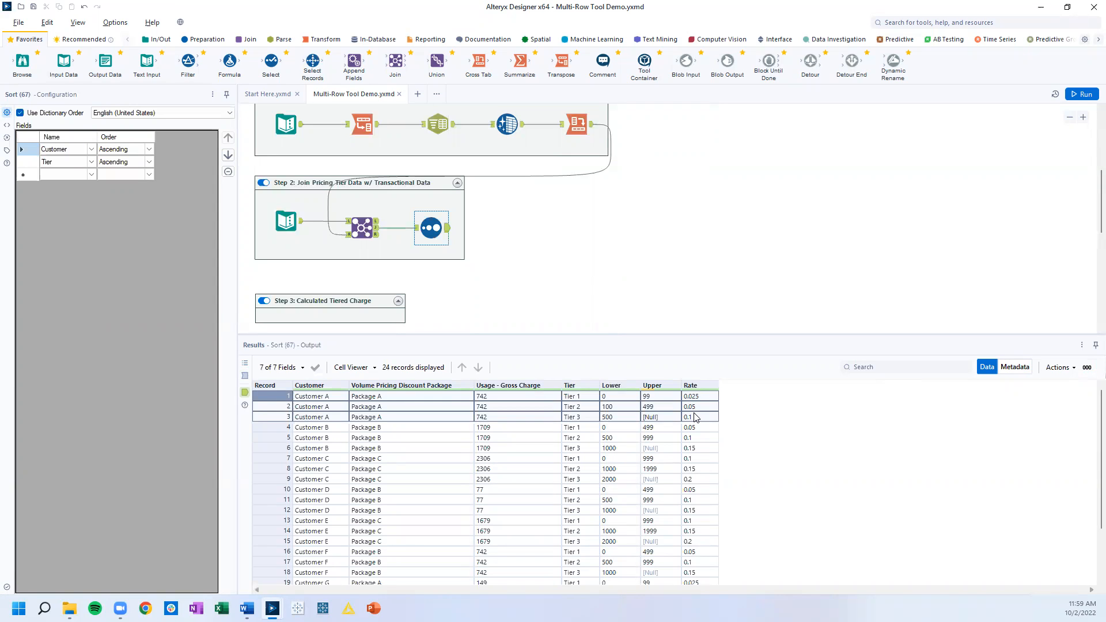
{"action": "mouse_move", "coordinate": [681, 392]}
Add a Multi-Row Formula tool to the Step 3: Calculated Tiered Charge container and connect the Sort output to it.
{"action": "left_click", "coordinate": [203, 39]}
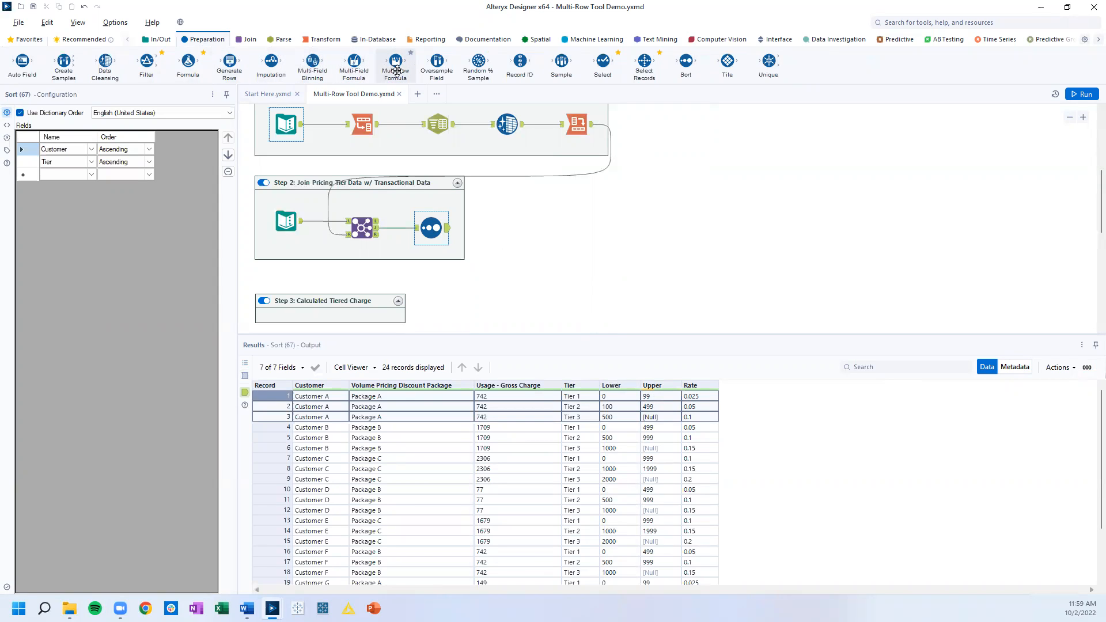
{"action": "left_click_drag", "start_coordinate": [396, 68], "coordinate": [295, 316]}
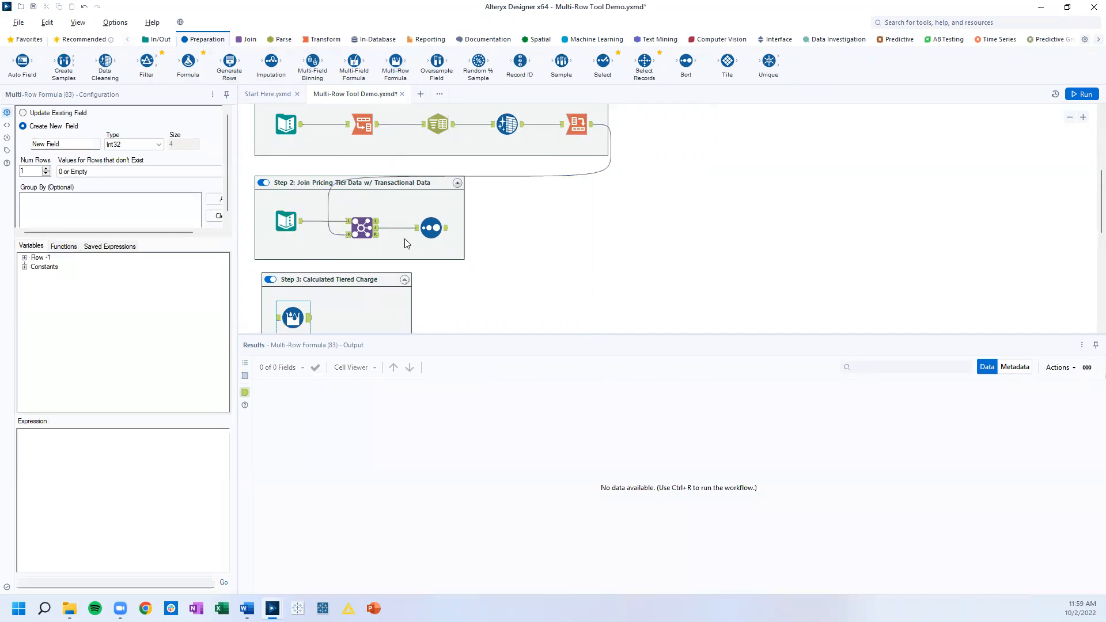
{"action": "left_click_drag", "start_coordinate": [447, 229], "coordinate": [279, 318]}
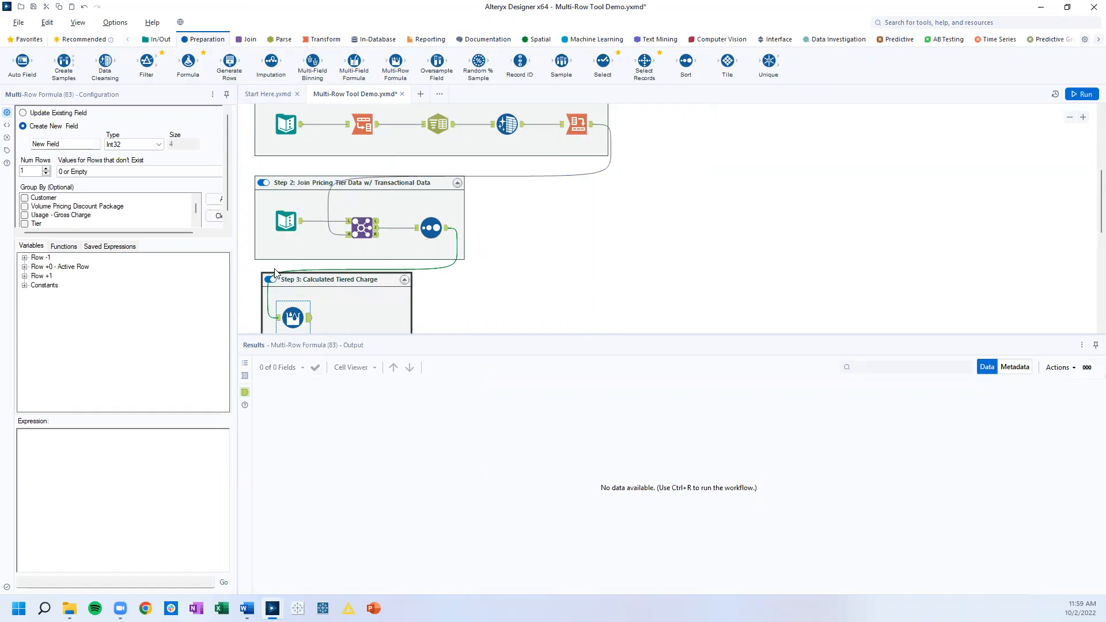
Align the Step 3 container with the left edge of Step 2 and widen the Multi-Row Formula configuration area.
{"action": "scroll", "coordinate": [275, 274], "scroll_direction": "down", "scroll_amount": 1}
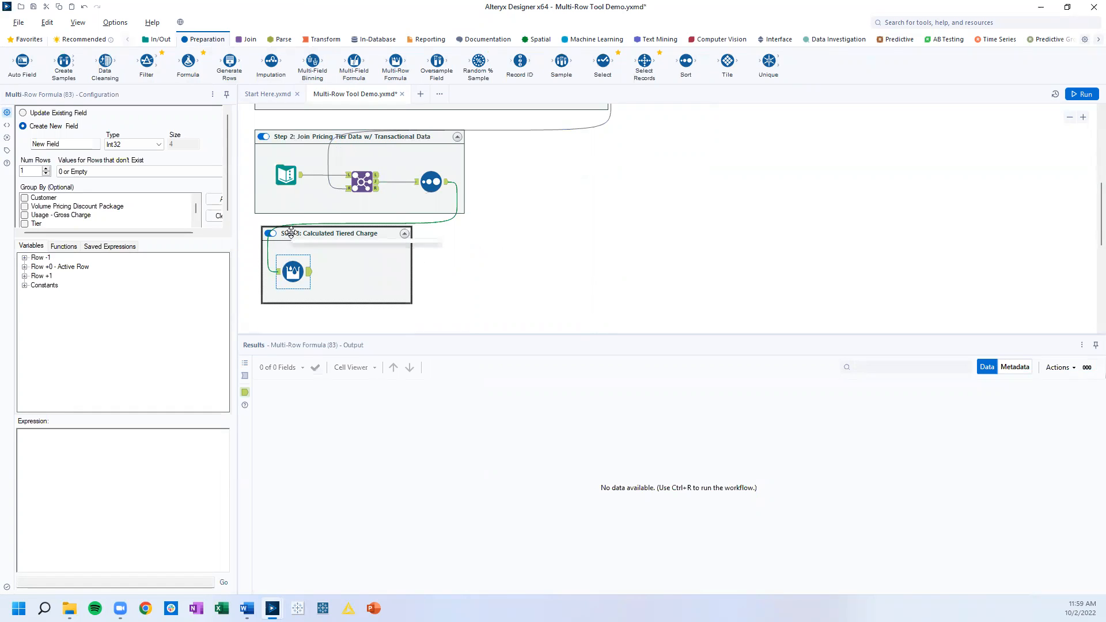
{"action": "left_click_drag", "start_coordinate": [293, 235], "coordinate": [286, 242]}
{"action": "left_click", "coordinate": [286, 278]}
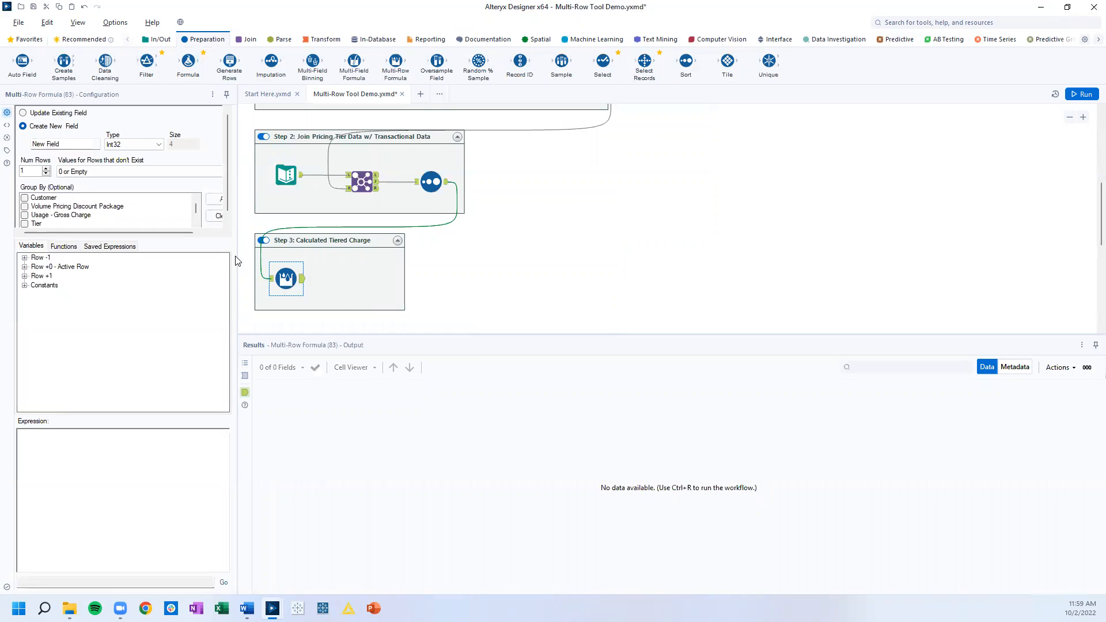
{"action": "left_click_drag", "start_coordinate": [237, 176], "coordinate": [262, 176]}
{"action": "left_click", "coordinate": [23, 113]}
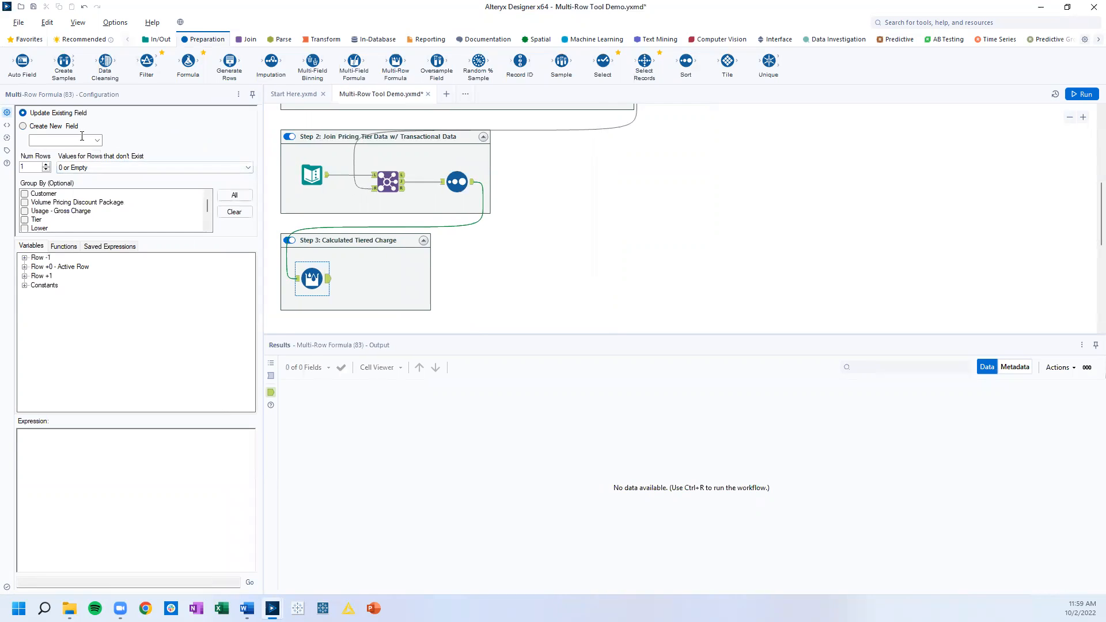
{"action": "left_click", "coordinate": [97, 140]}
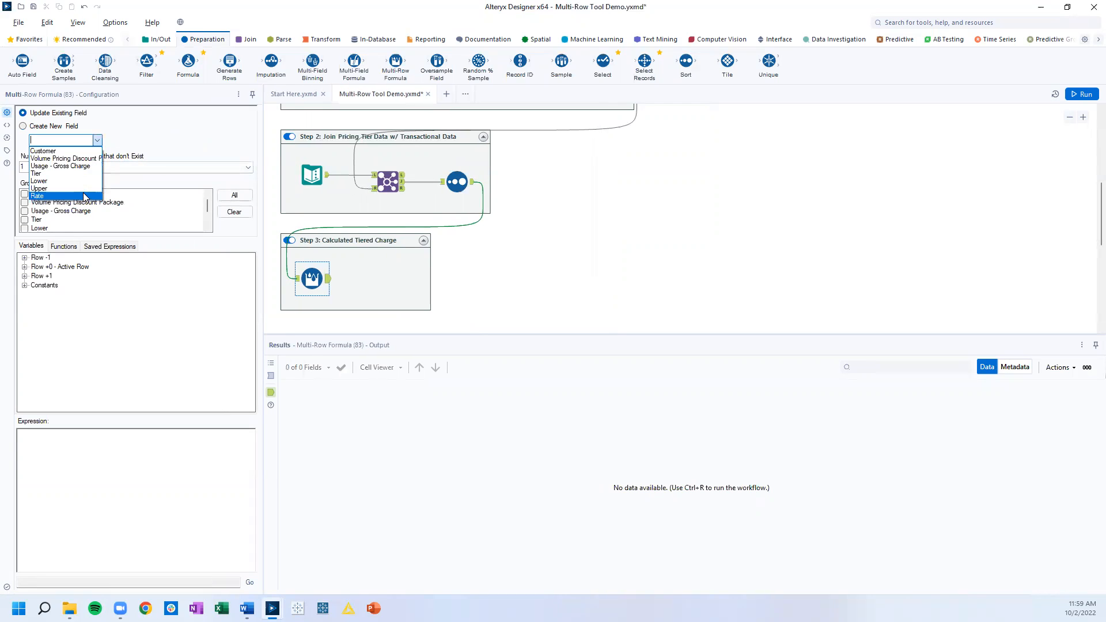
{"action": "left_click", "coordinate": [23, 127]}
{"action": "left_click", "coordinate": [23, 127]}
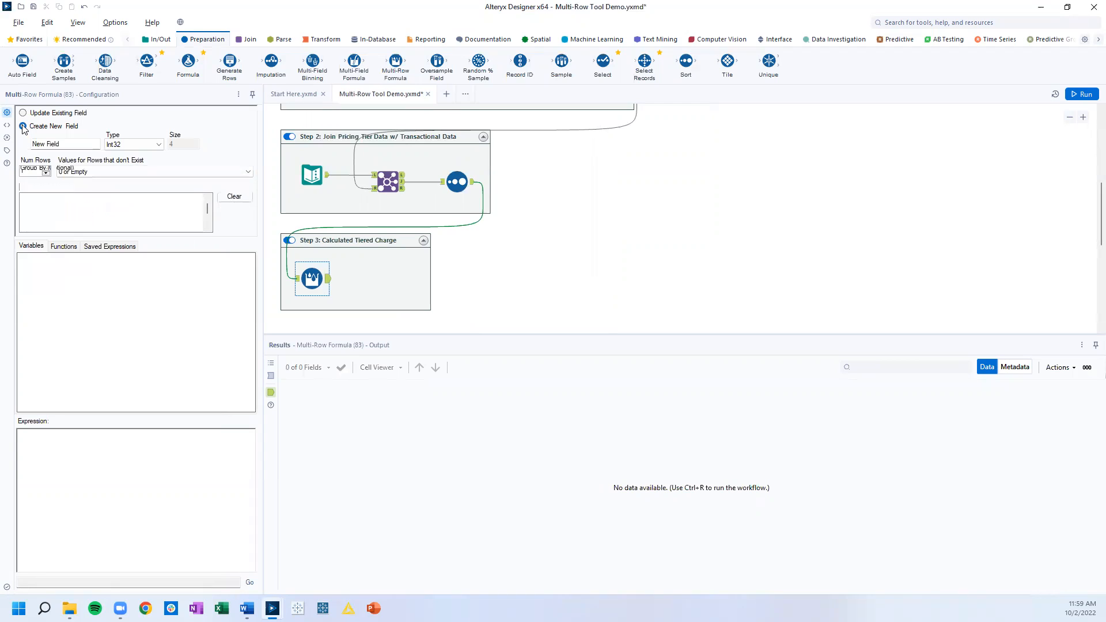
Name the Multi-Row Formula's new field "Tier Running Total" and set its data type to Double.
{"action": "left_click", "coordinate": [39, 145]}
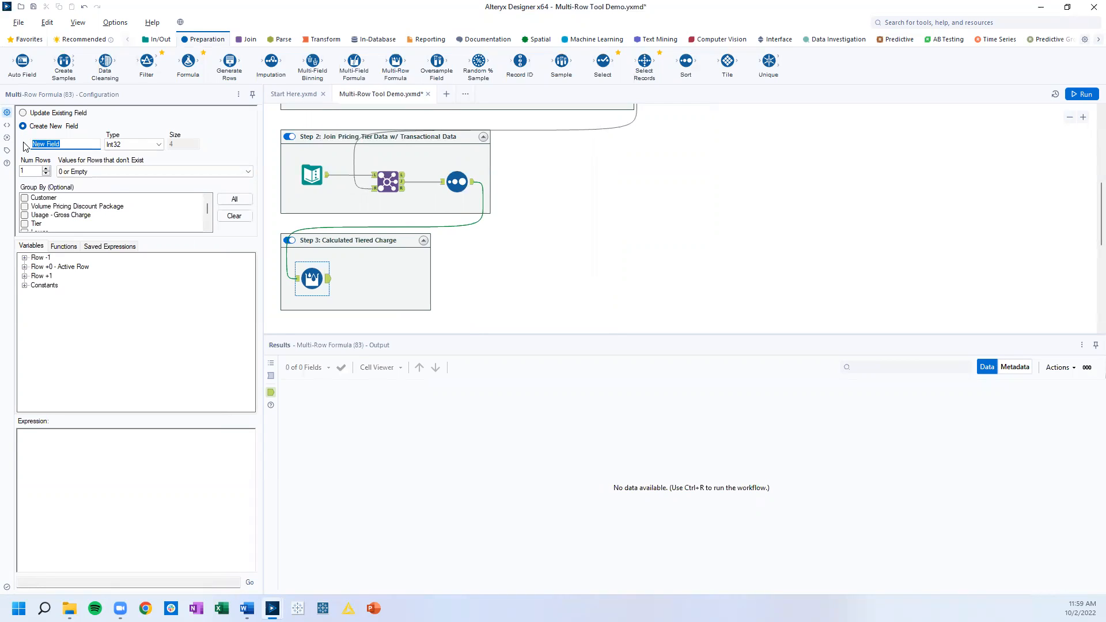
{"action": "type", "text": "Tier Running Total"}
{"action": "left_click", "coordinate": [158, 144]}
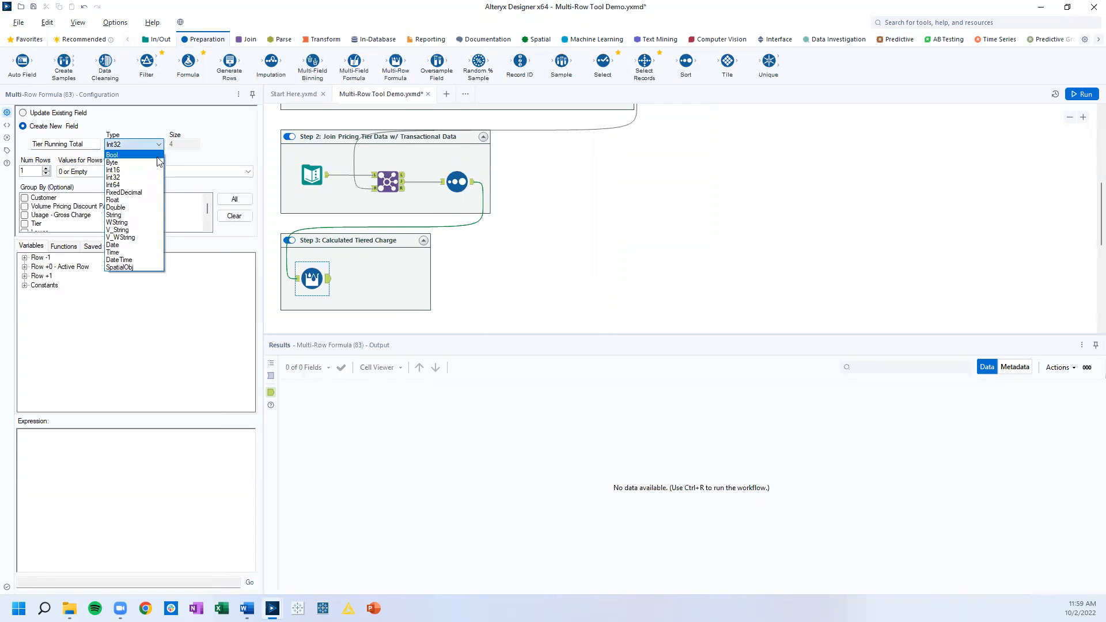
{"action": "left_click", "coordinate": [137, 208]}
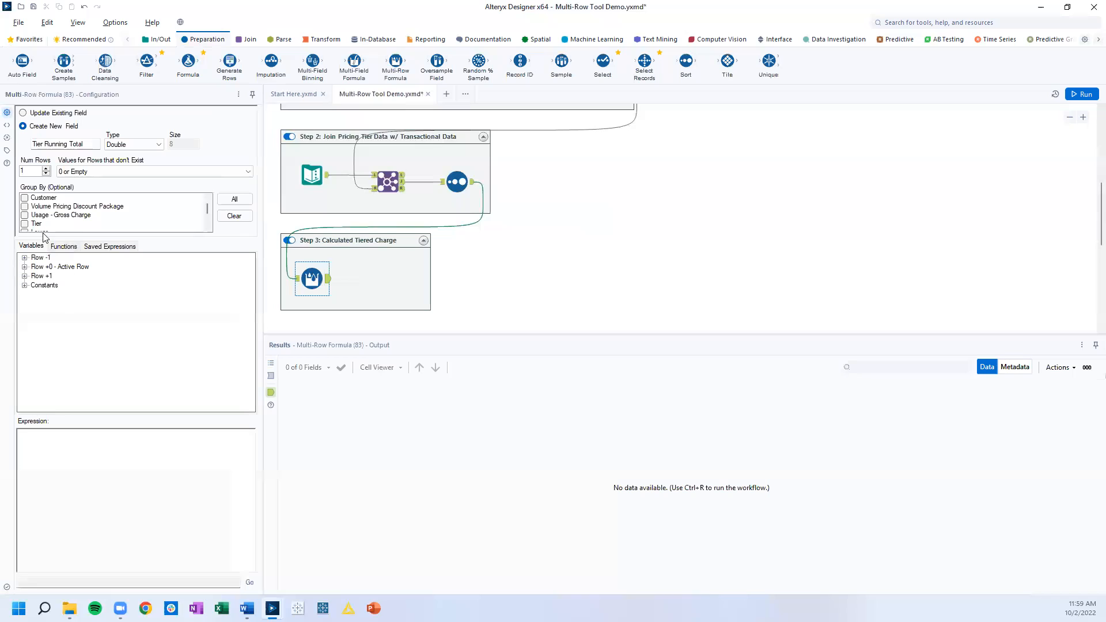
{"action": "left_click", "coordinate": [46, 169]}
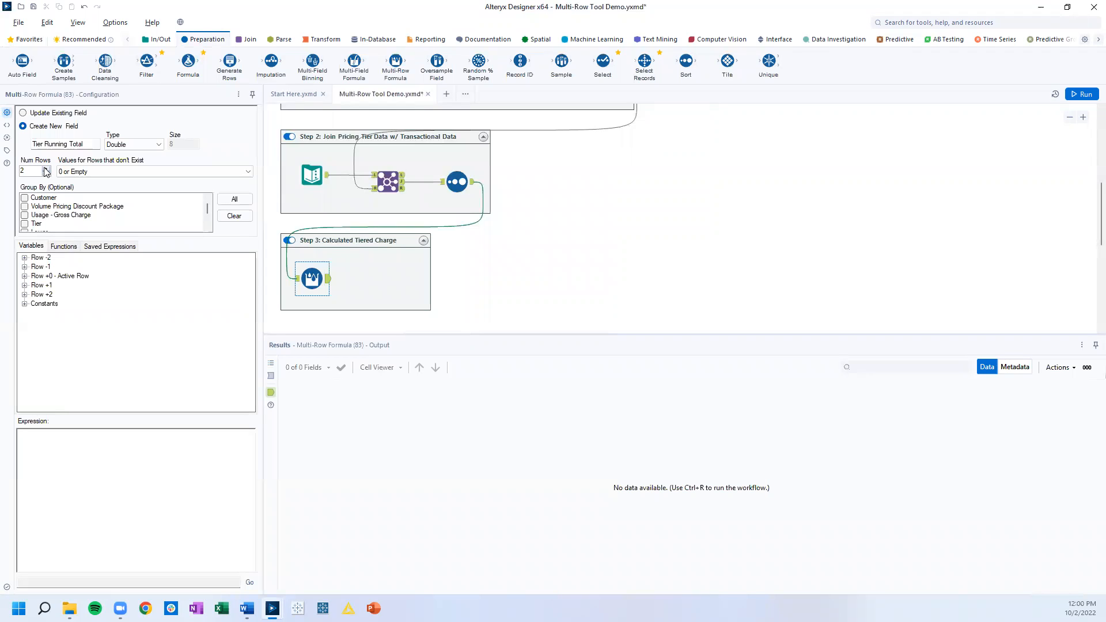
{"action": "left_click", "coordinate": [46, 168]}
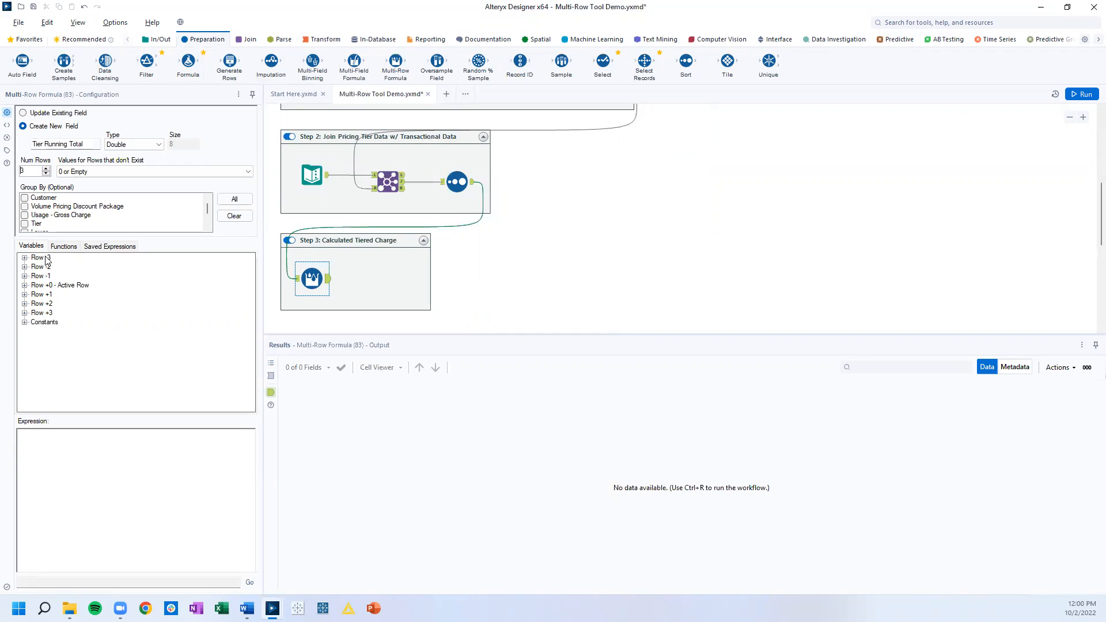
{"action": "left_click", "coordinate": [46, 174]}
{"action": "left_click", "coordinate": [46, 174]}
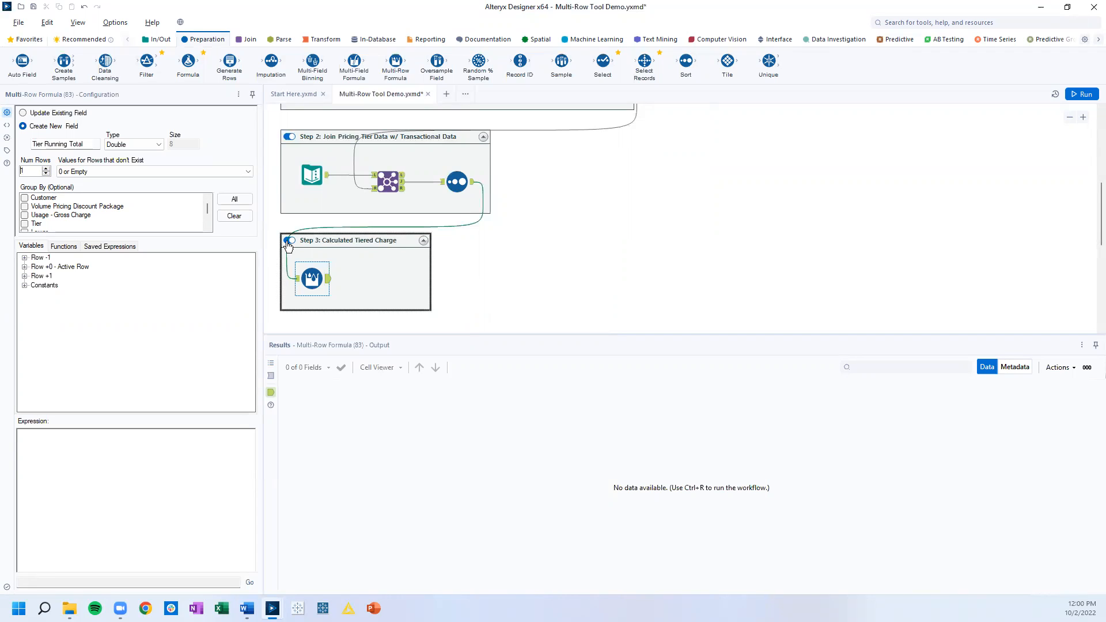
Inspect the Multi-Row Formula's input data, comparing the tier rows that belong to Customer A and Customer B.
{"action": "left_click", "coordinate": [299, 278]}
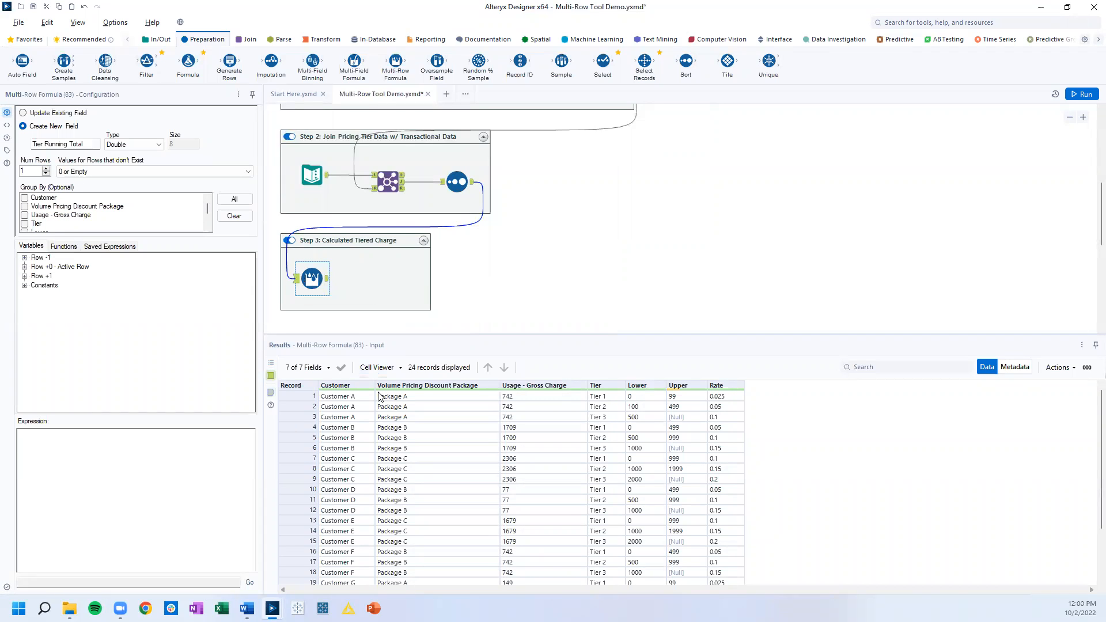
{"action": "left_click_drag", "start_coordinate": [314, 396], "coordinate": [312, 416]}
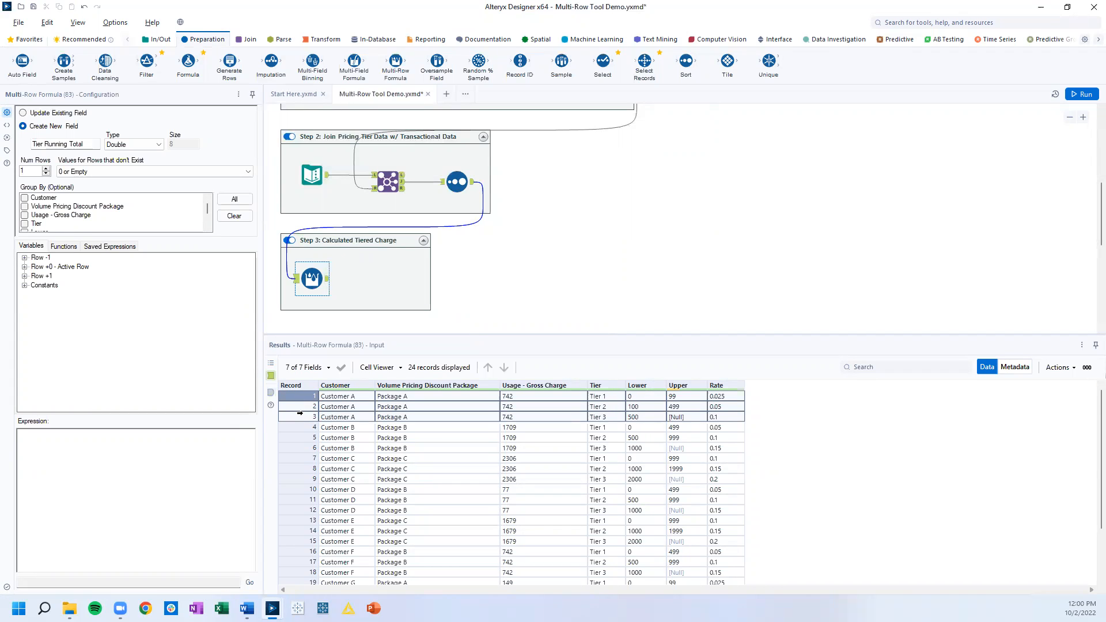
{"action": "left_click_drag", "start_coordinate": [307, 427], "coordinate": [307, 448]}
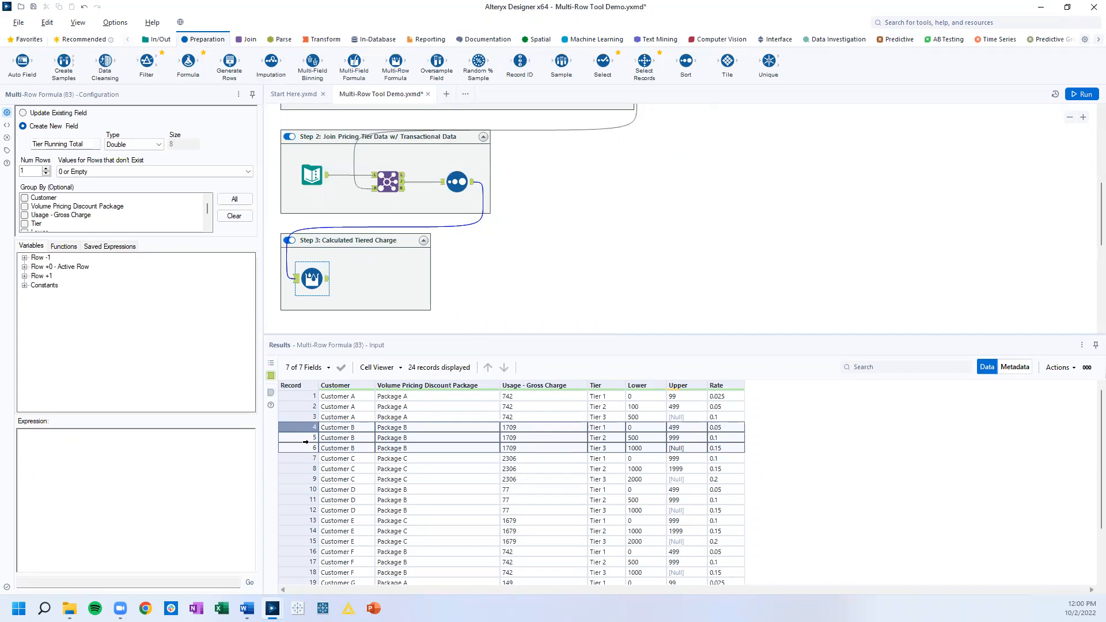
{"action": "left_click_drag", "start_coordinate": [305, 396], "coordinate": [305, 416]}
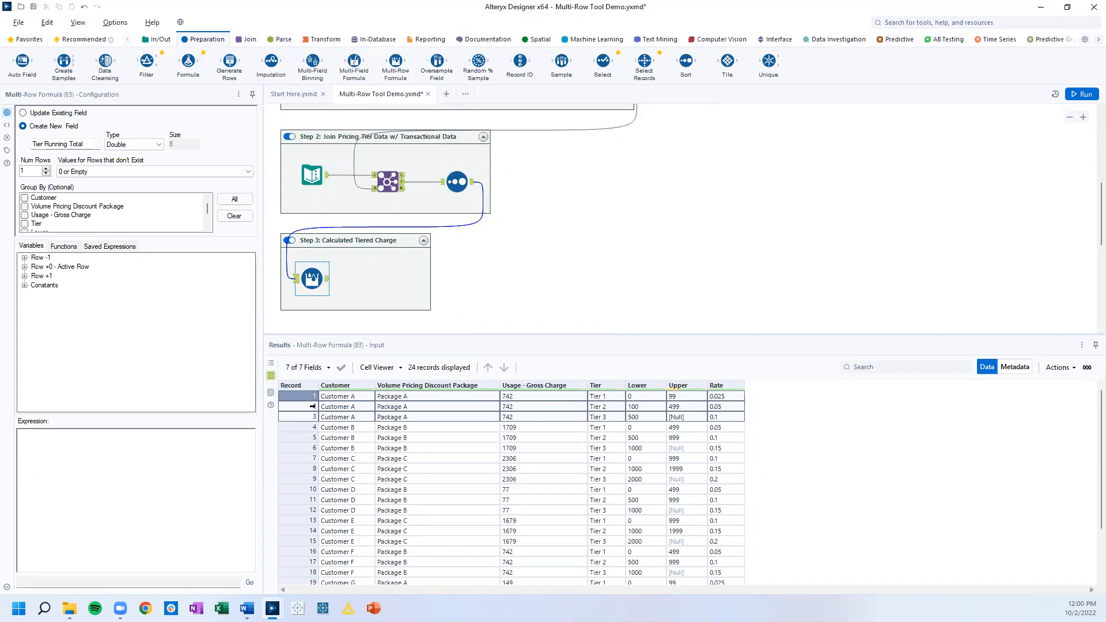
{"action": "left_click", "coordinate": [603, 397]}
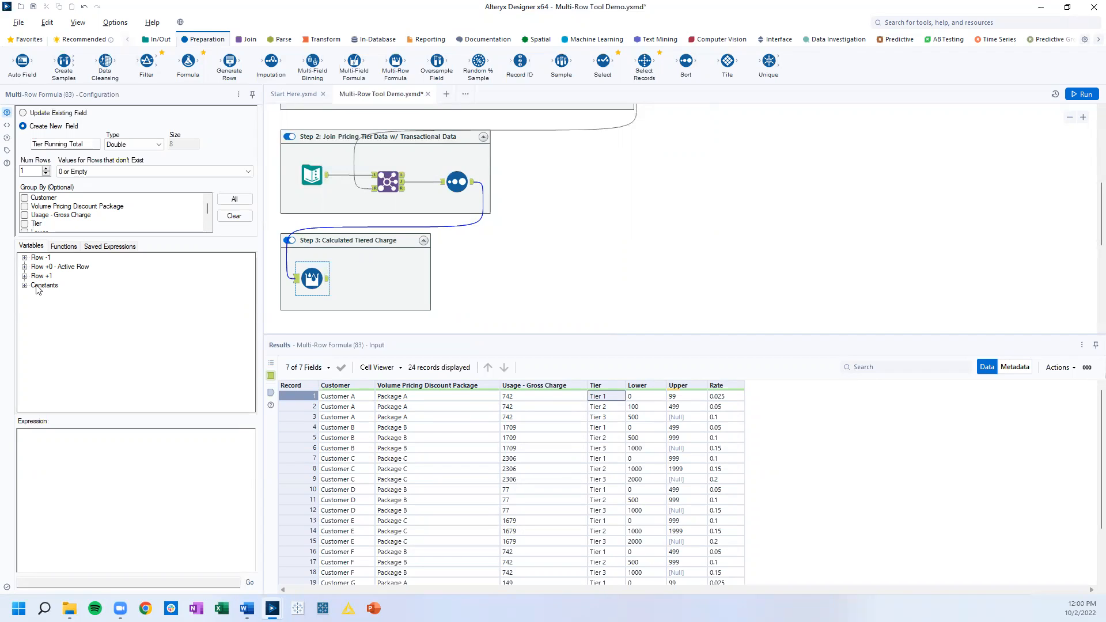
Review the variables available for the Row -1, Row +0 - Active Row and Row +1 groups.
{"action": "left_click", "coordinate": [24, 258]}
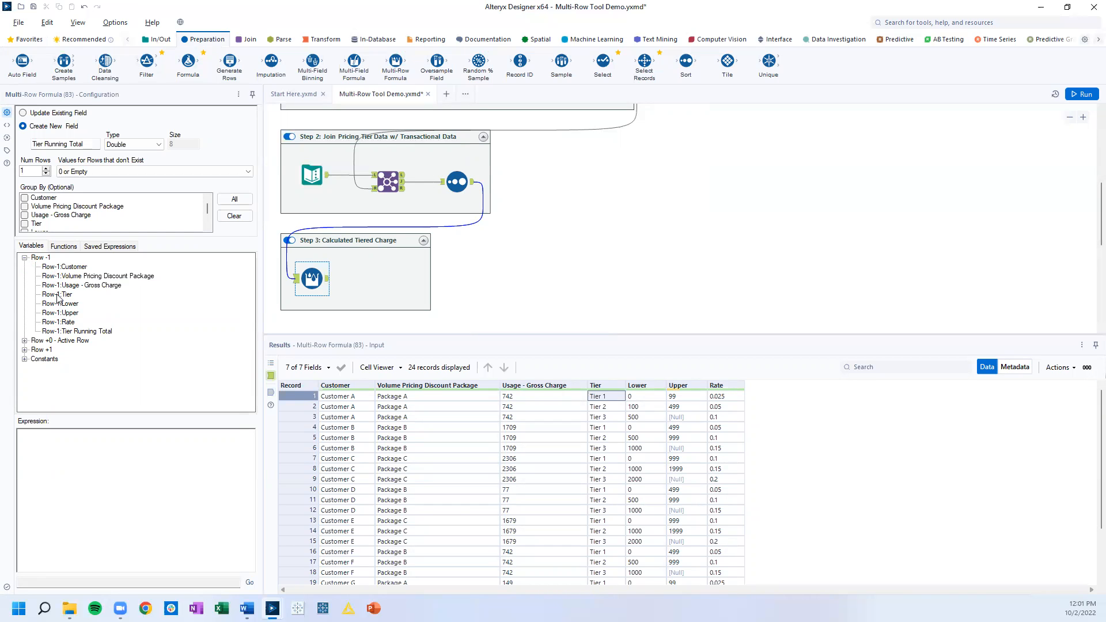
{"action": "left_click", "coordinate": [24, 259]}
{"action": "left_click", "coordinate": [25, 267]}
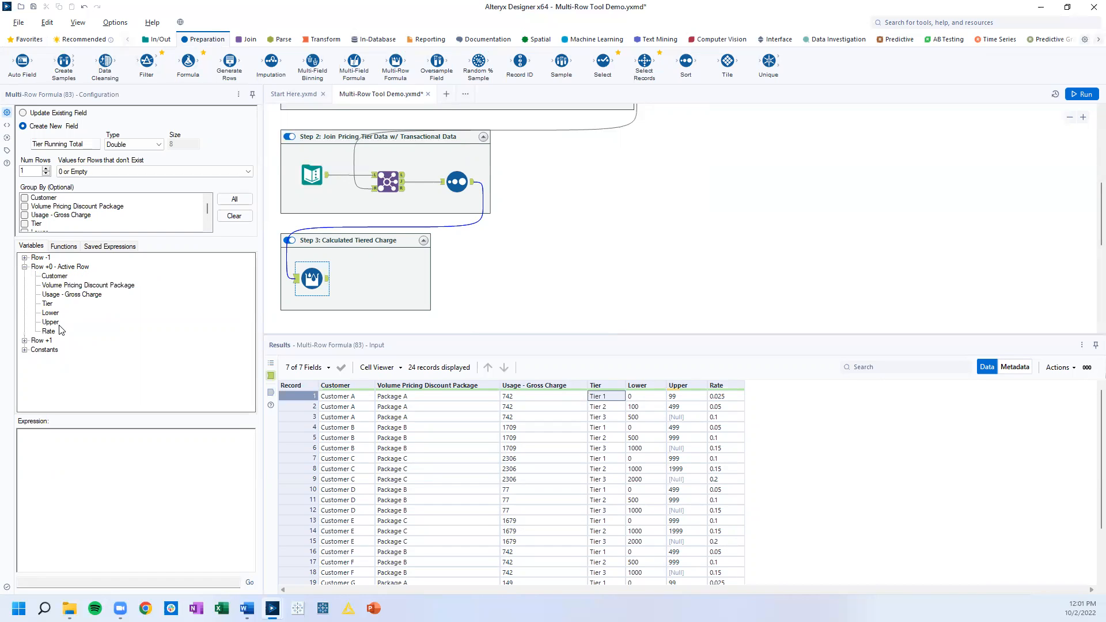
{"action": "left_click", "coordinate": [25, 267]}
{"action": "left_click", "coordinate": [25, 276]}
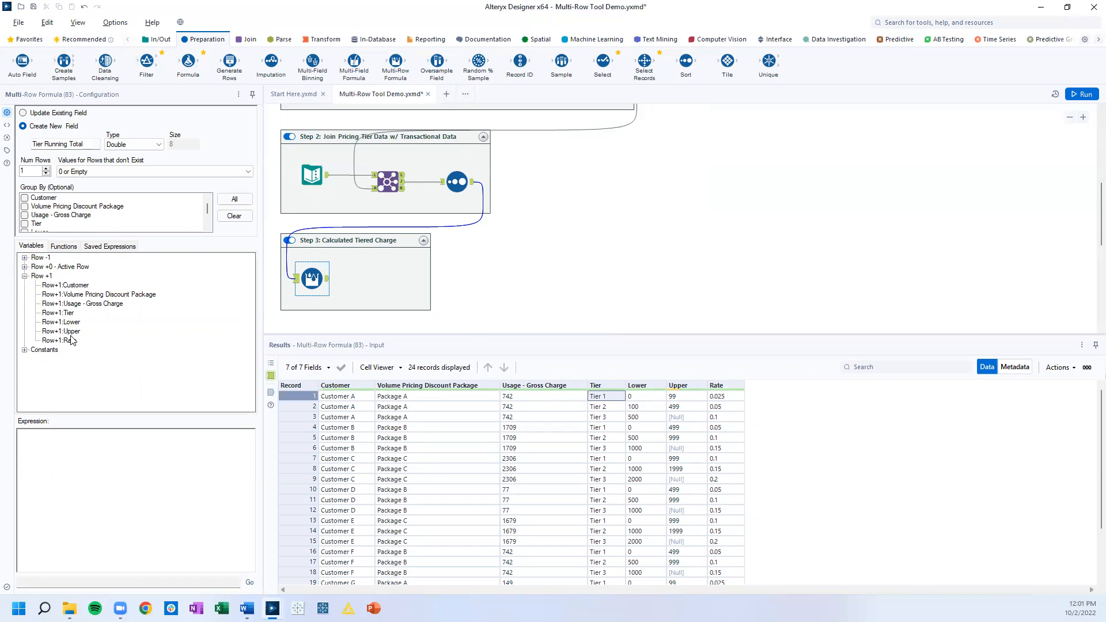
Begin the Tier Running Total expression with the condition if [Tier]="Tier 1" then, using the active row's Tier field.
{"action": "left_click", "coordinate": [25, 276]}
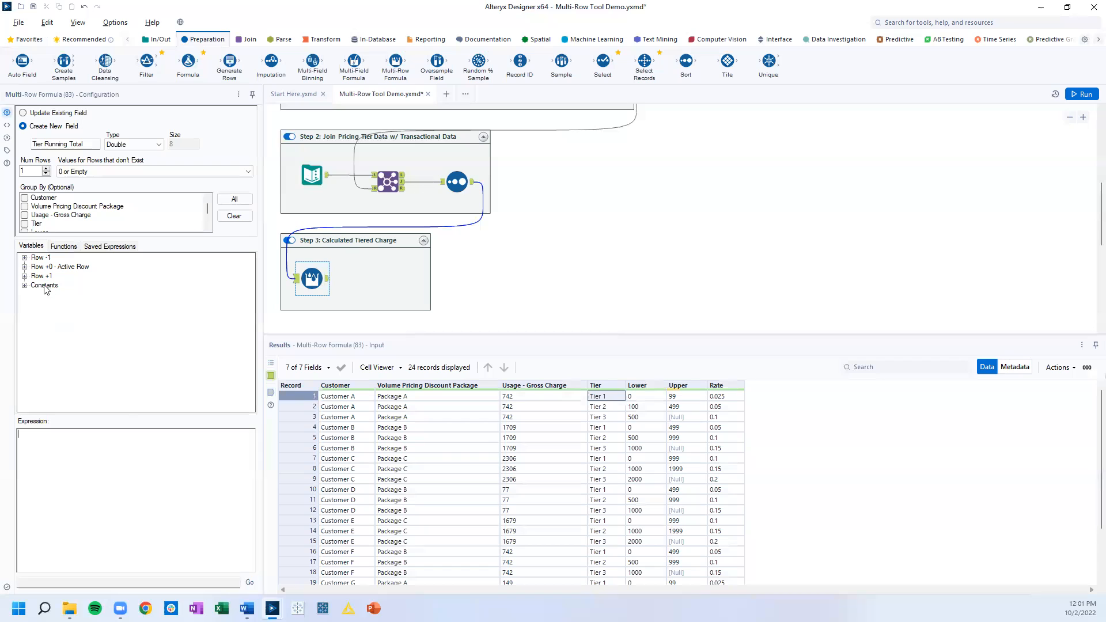
{"action": "type", "text": "if"}
{"action": "left_click", "coordinate": [24, 267]}
{"action": "double_click", "coordinate": [46, 304]}
{"action": "type", "text": "=\"Tier 1\""}
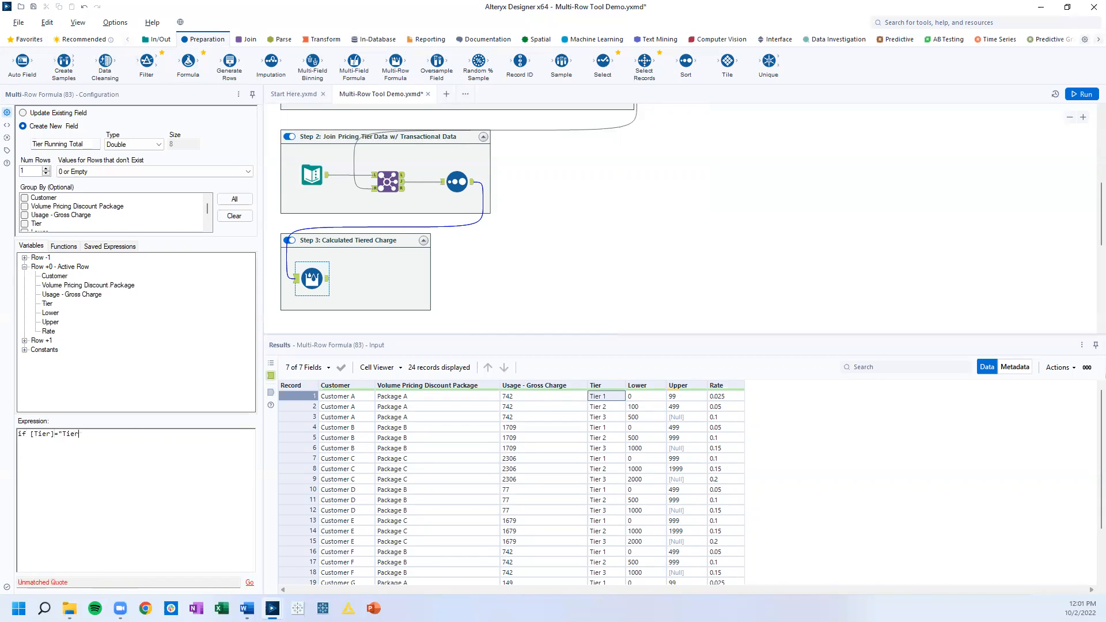
{"action": "key", "text": "Return"}
{"action": "type", "text": "then"}
Complete the Tier 1 branch of the expression with MIN([Upper], [Usage - Gross Charge]), using active-row fields.
{"action": "left_click", "coordinate": [680, 398]}
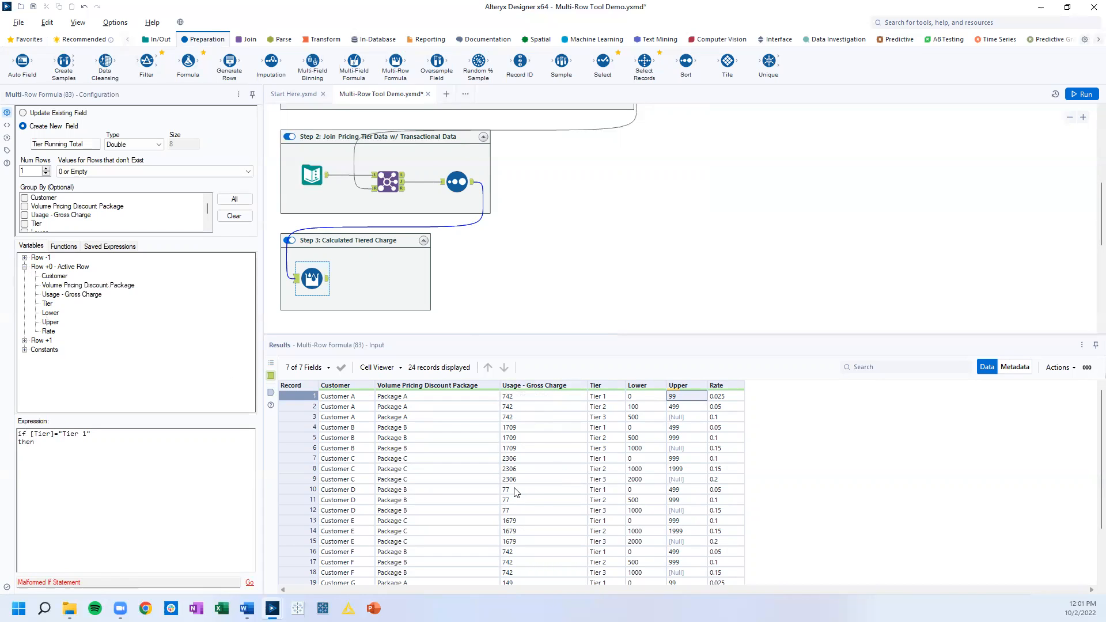
{"action": "left_click_drag", "start_coordinate": [519, 490], "coordinate": [520, 511]}
{"action": "left_click_drag", "start_coordinate": [301, 491], "coordinate": [300, 510]}
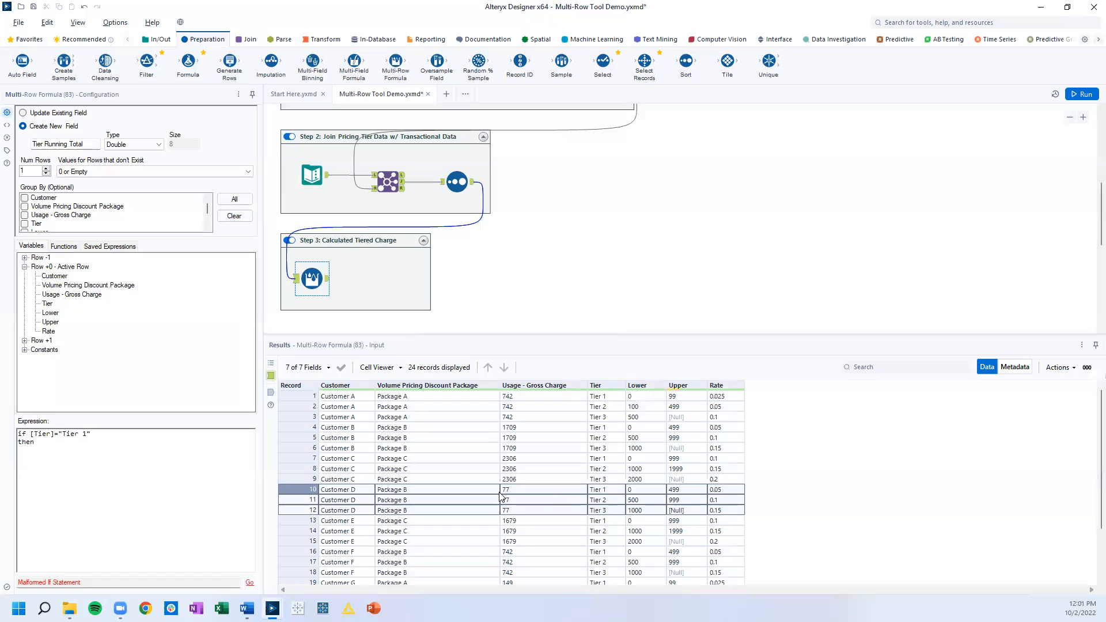
{"action": "left_click", "coordinate": [65, 442]}
{"action": "type", "text": "MIN("}
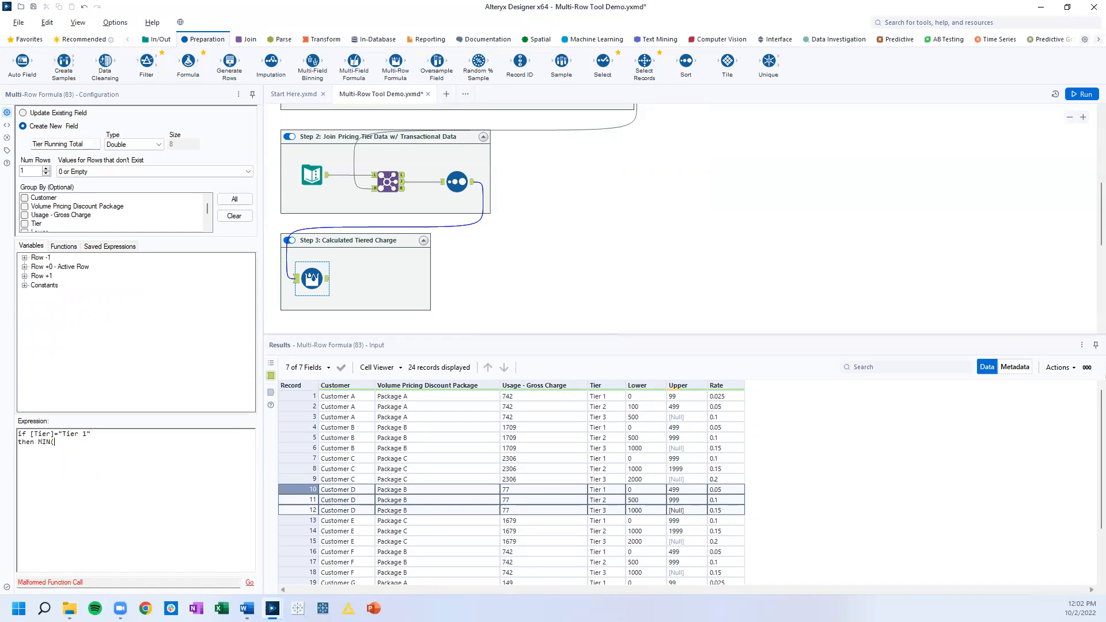
{"action": "left_click", "coordinate": [25, 267]}
{"action": "double_click", "coordinate": [51, 322]}
{"action": "type", "text": ","}
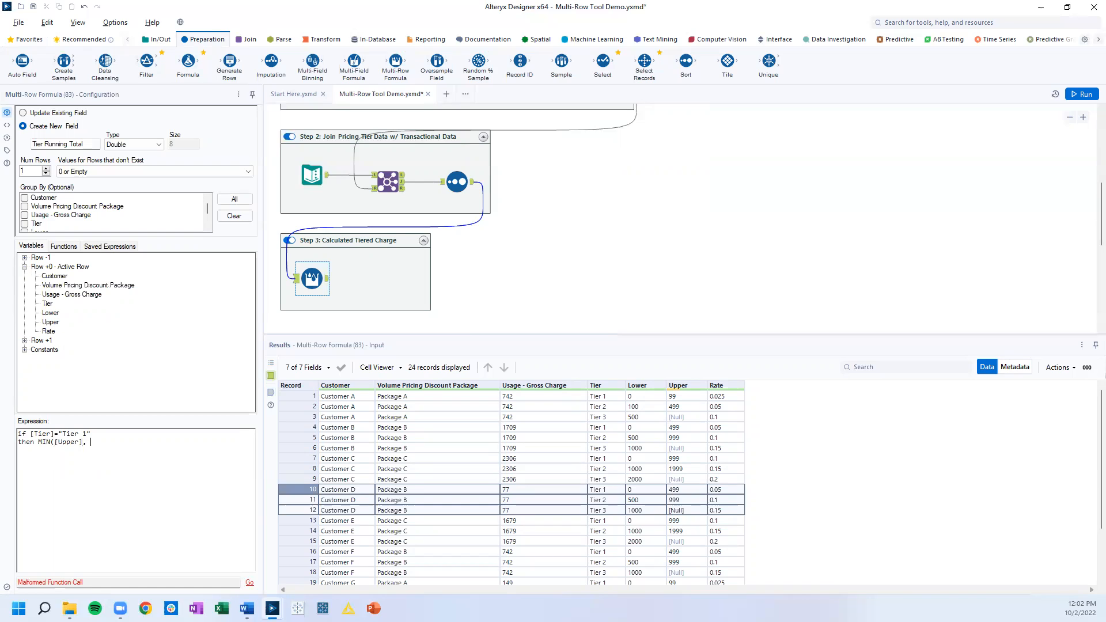
{"action": "left_click", "coordinate": [89, 295]}
{"action": "double_click", "coordinate": [90, 295]}
{"action": "type", "text": ")"}
Add an else branch on a new line that starts with [Row-1:Tier Running Total] +.
{"action": "key", "text": "Return"}
{"action": "type", "text": "els"}
{"action": "left_click", "coordinate": [25, 267]}
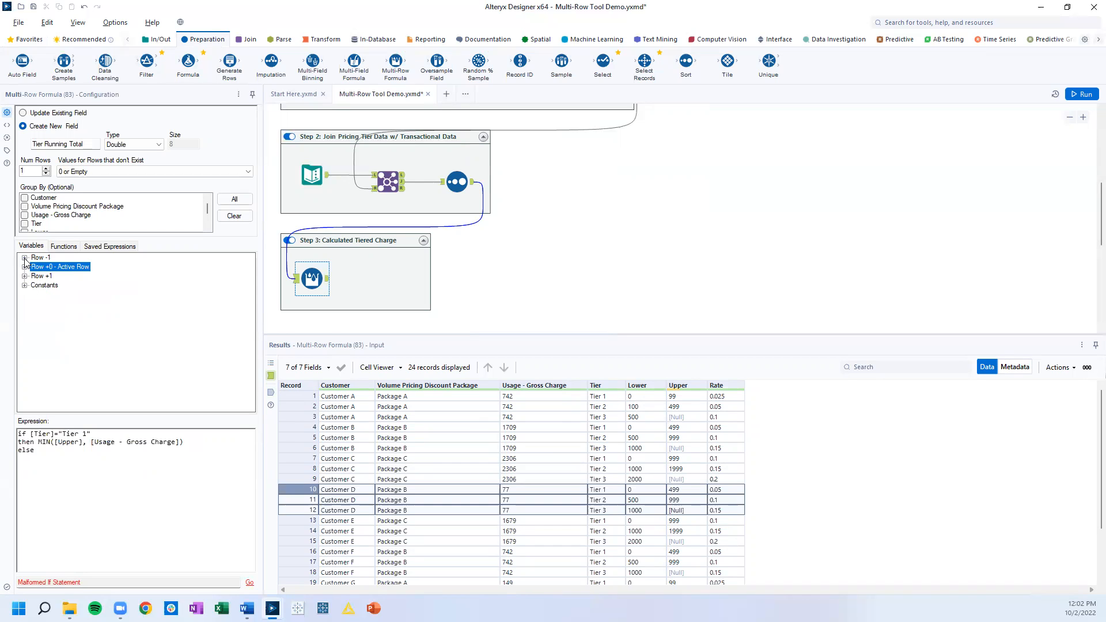
{"action": "left_click", "coordinate": [24, 257]}
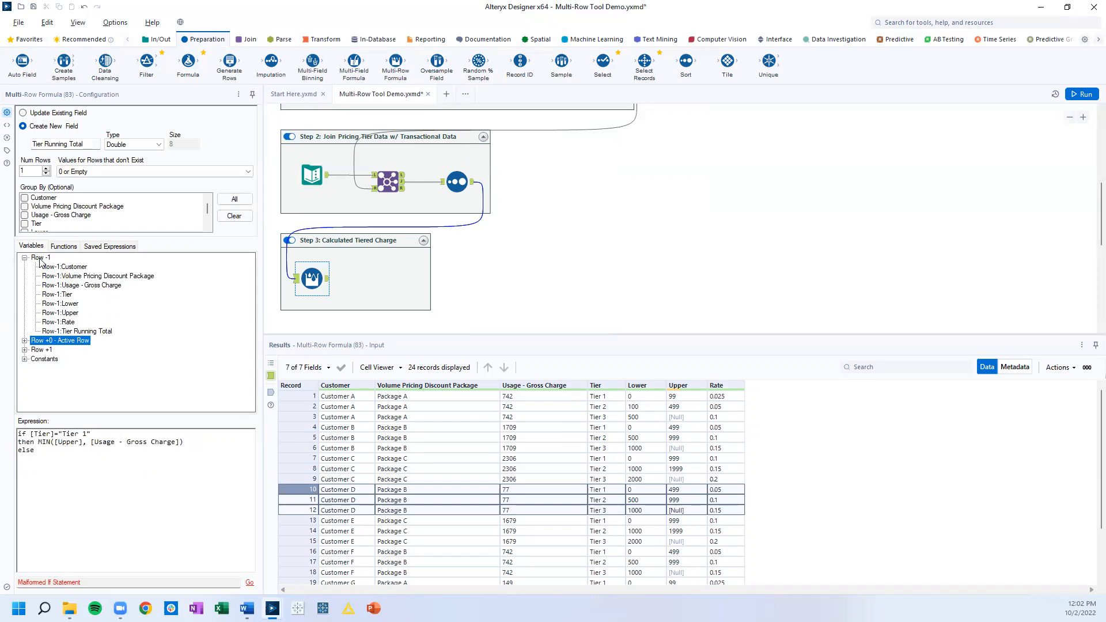
{"action": "double_click", "coordinate": [67, 331]}
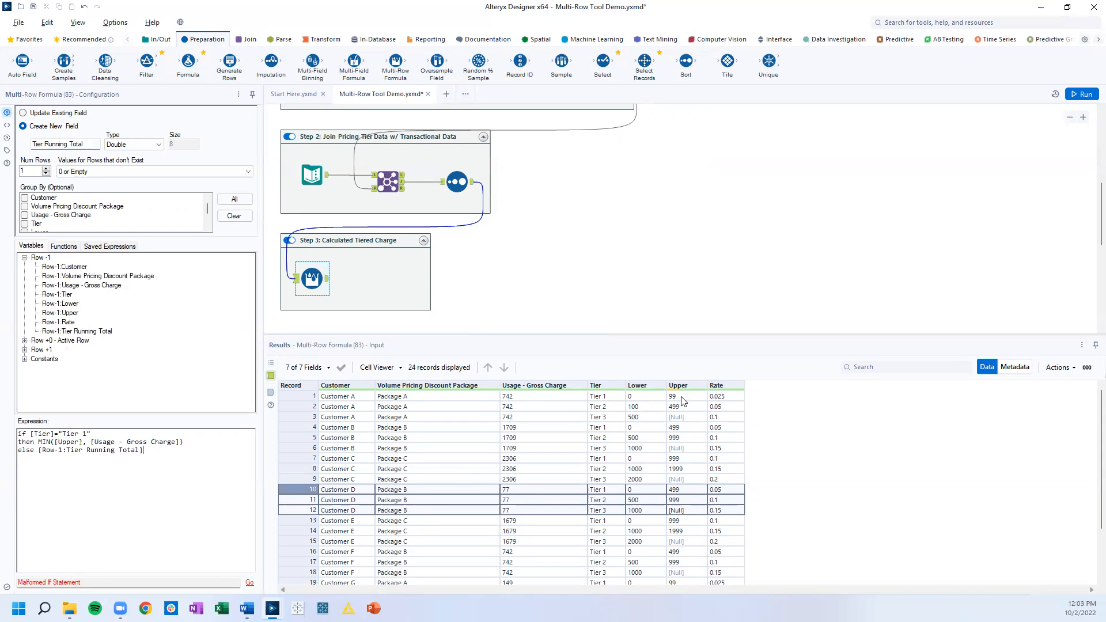
{"action": "type", "text": "+"}
Extend the else branch with MIN([Usage - Gross Charge] - [Row-1:Tier Running Total], [Upper], leaving the function open.
{"action": "type", "text": "MIN"}
{"action": "type", "text": "("}
{"action": "left_click", "coordinate": [24, 341]}
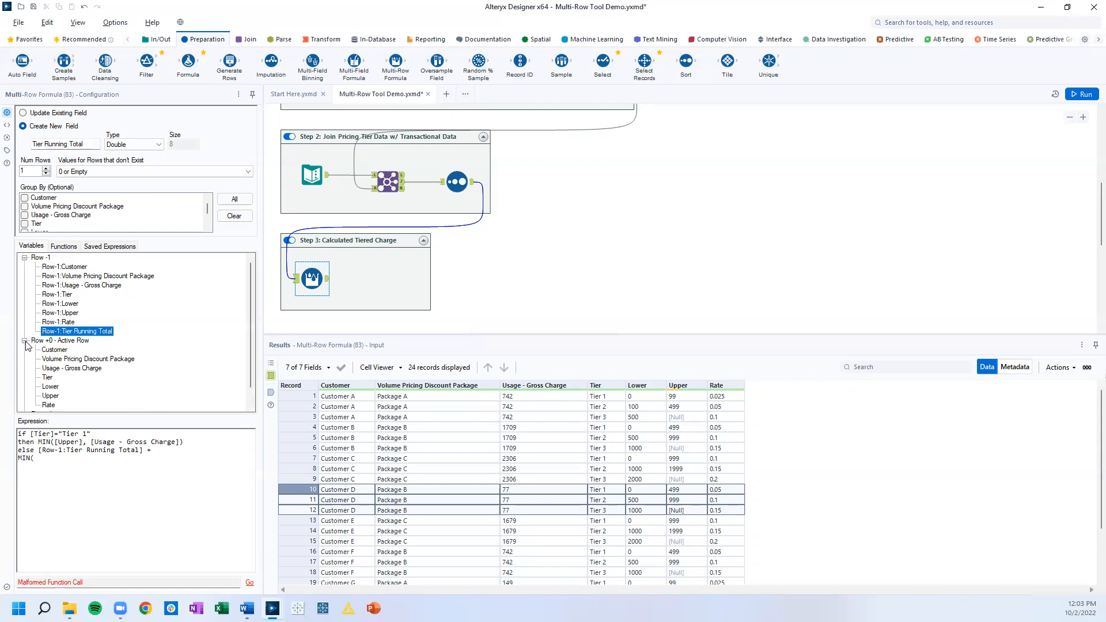
{"action": "left_click", "coordinate": [62, 369]}
{"action": "double_click", "coordinate": [63, 369]}
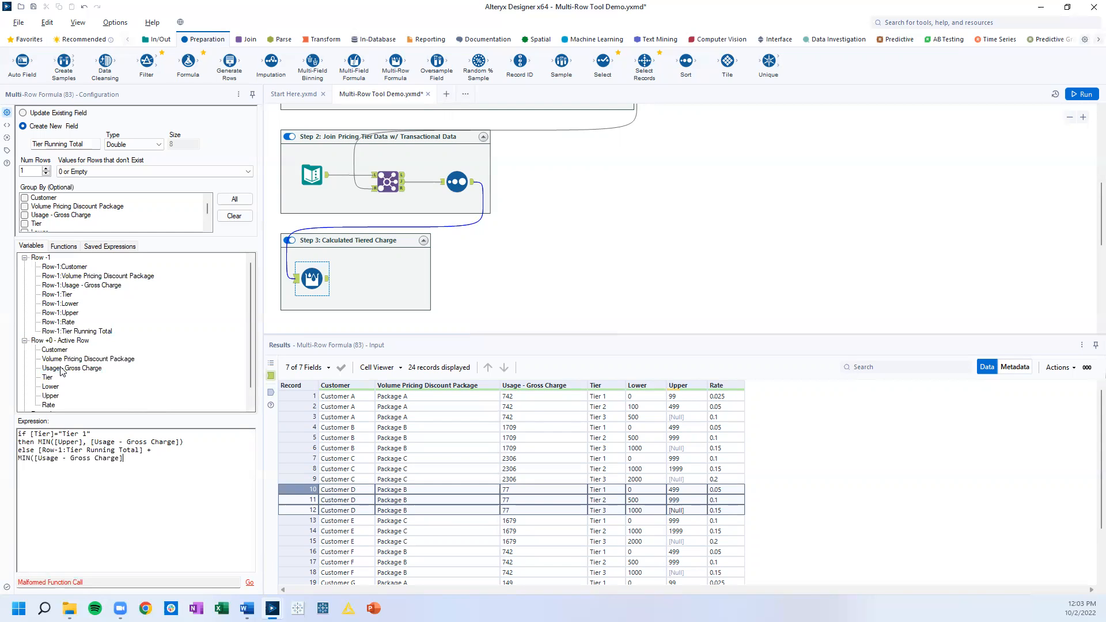
{"action": "type", "text": "-"}
{"action": "double_click", "coordinate": [77, 331]}
{"action": "type", "text": ","}
{"action": "left_click", "coordinate": [25, 258]}
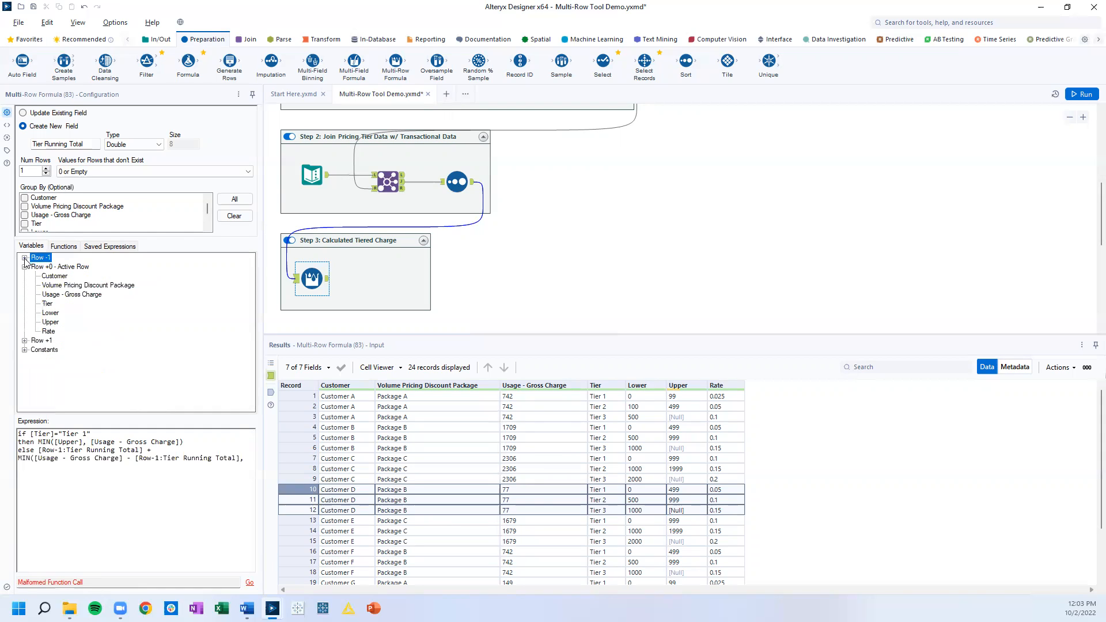
{"action": "double_click", "coordinate": [50, 322]}
Close the MIN function, end the Tier Running Total expression with endif and run the workflow.
{"action": "left_click_drag", "start_coordinate": [310, 396], "coordinate": [309, 416]}
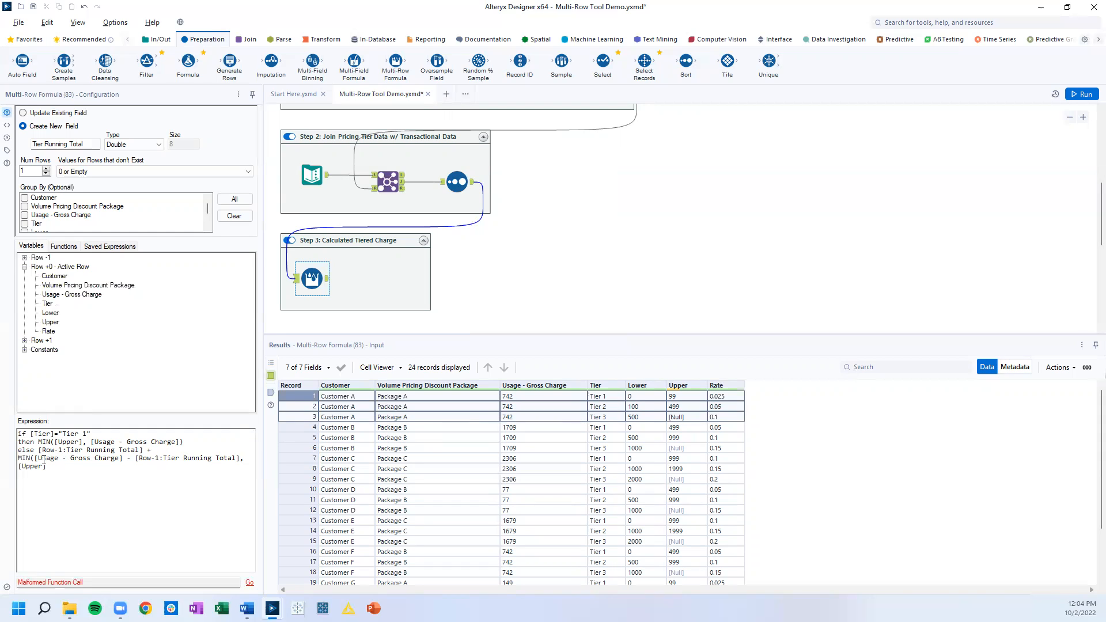
{"action": "left_click_drag", "start_coordinate": [38, 459], "coordinate": [245, 460]}
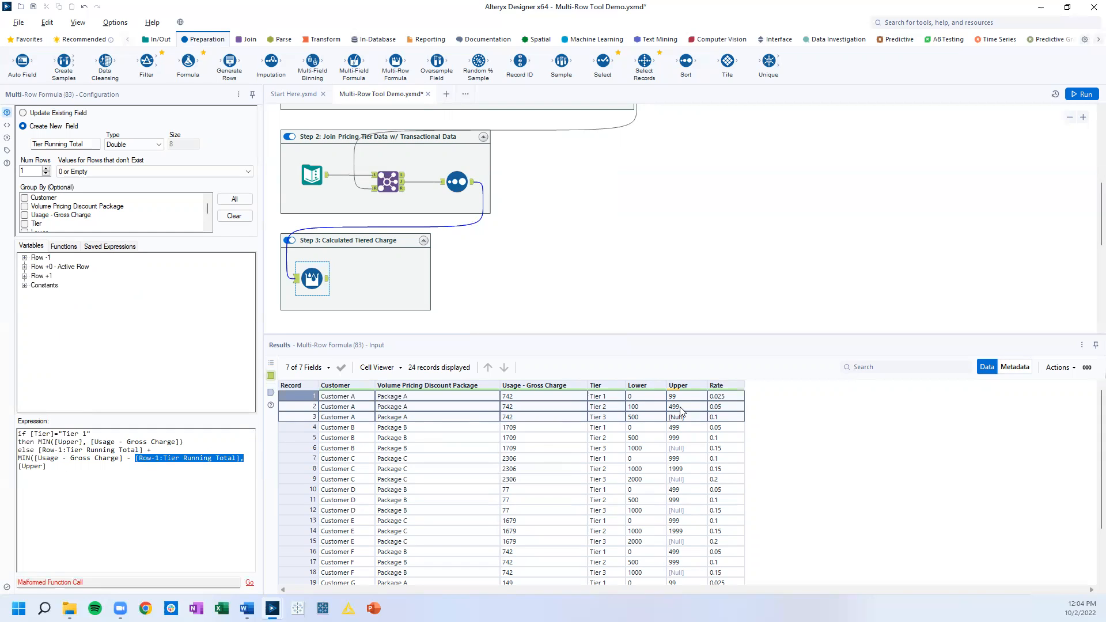
{"action": "left_click", "coordinate": [56, 469]}
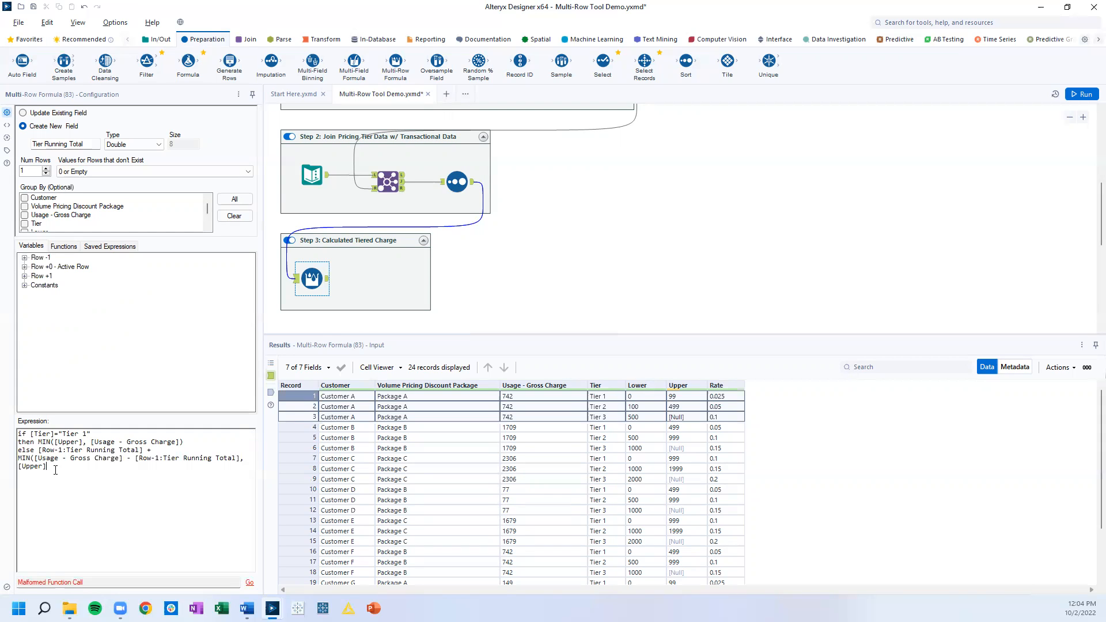
{"action": "type", "text": ")"}
{"action": "key", "text": "Return"}
{"action": "type", "text": "endif"}
{"action": "key", "text": "ctrl+r"}
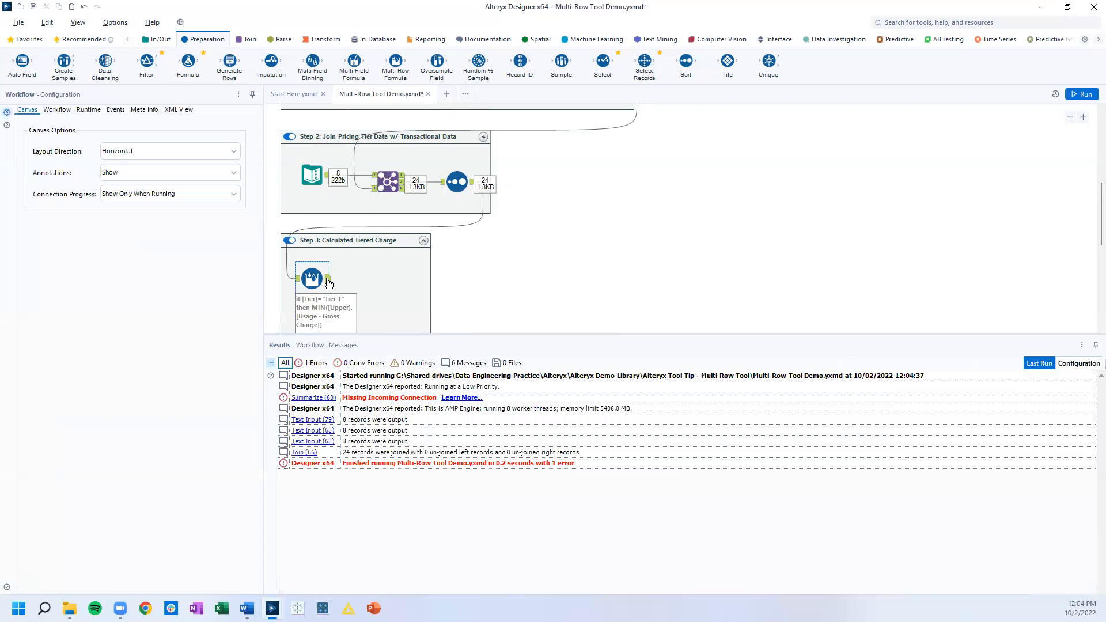
Examine the Multi-Row Formula output, comparing Customer A's Tier Running Total with the Usage - Gross Charge on each tier row.
{"action": "left_click", "coordinate": [329, 281]}
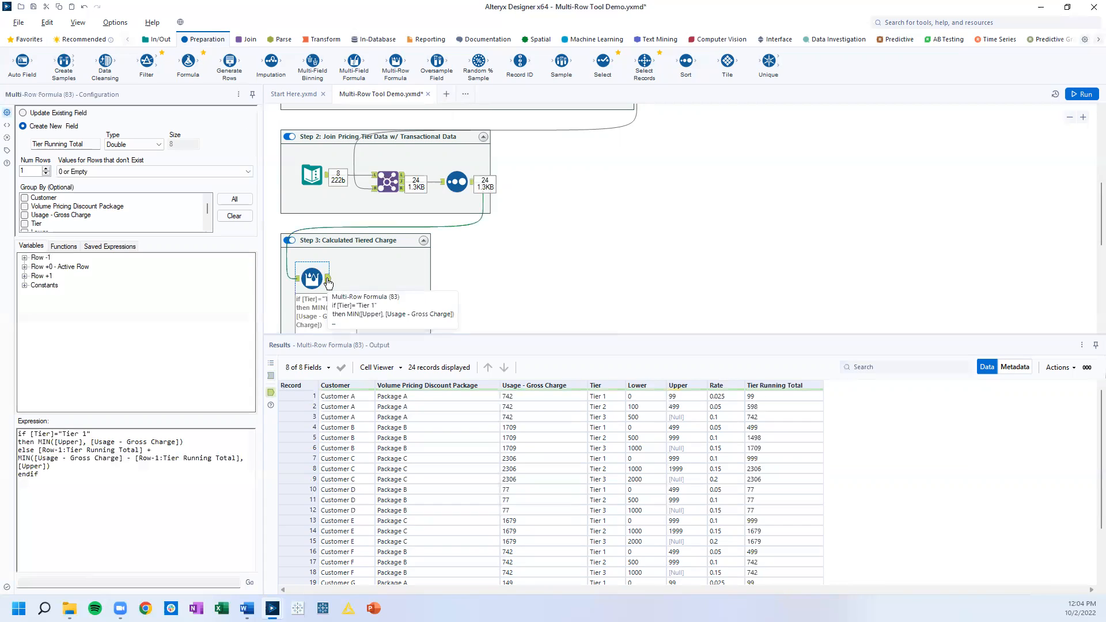
{"action": "left_click", "coordinate": [767, 397]}
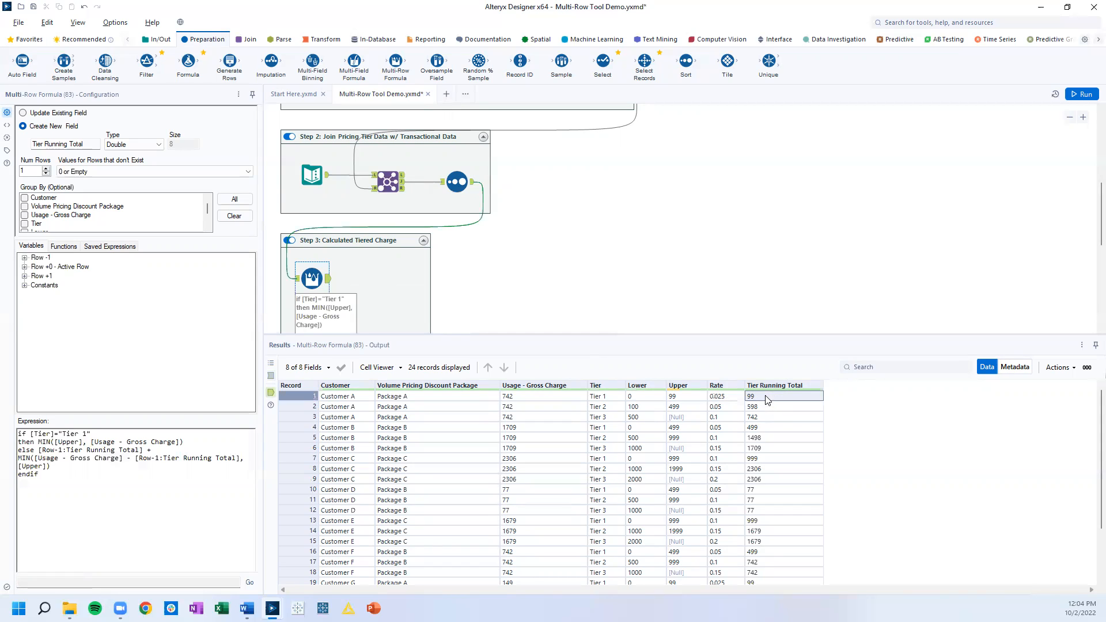
{"action": "left_click", "coordinate": [766, 408]}
{"action": "left_click", "coordinate": [768, 418]}
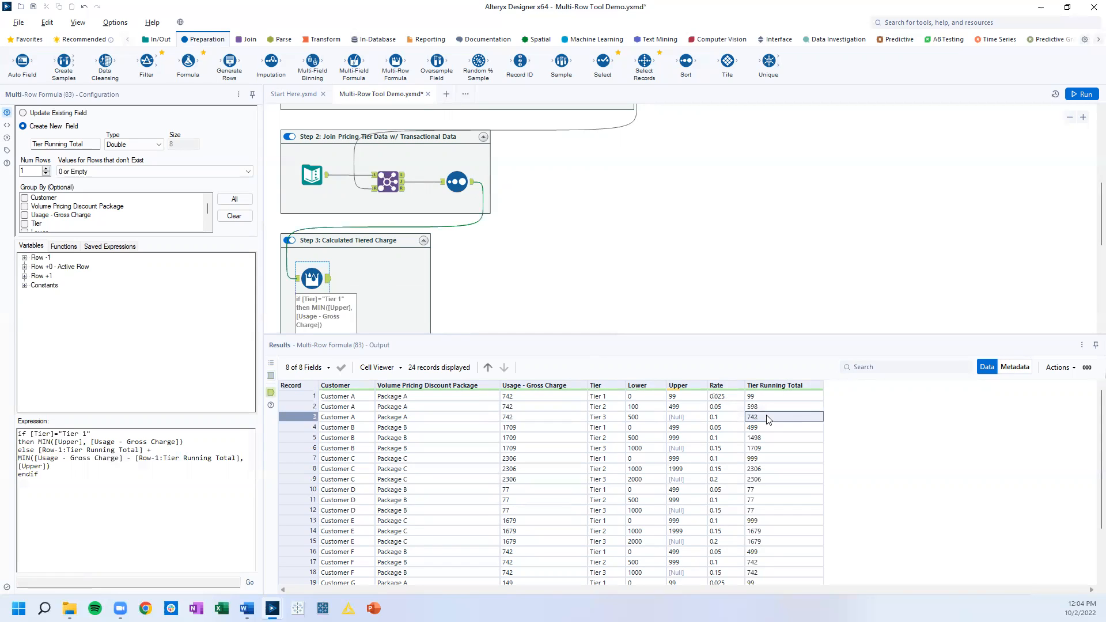
{"action": "left_click", "coordinate": [617, 419]}
{"action": "left_click", "coordinate": [763, 420]}
{"action": "left_click_drag", "start_coordinate": [520, 400], "coordinate": [523, 419]}
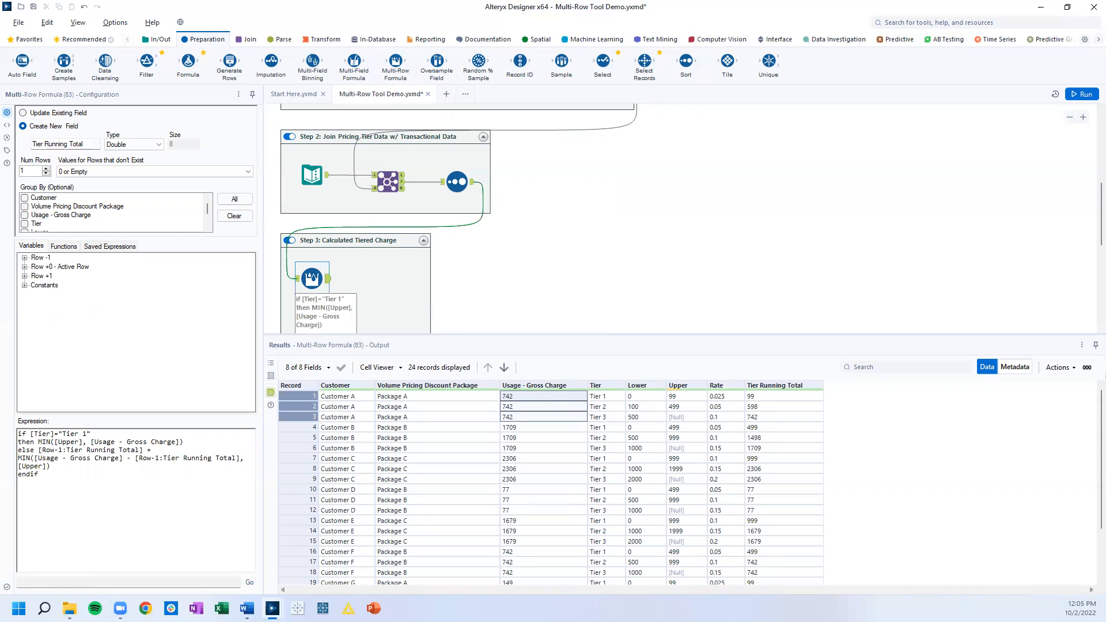
Connect a second Multi-Row Formula tool after the first and set its new field to "Tier Charge Level" of type Double.
{"action": "left_click_drag", "start_coordinate": [395, 63], "coordinate": [395, 276]}
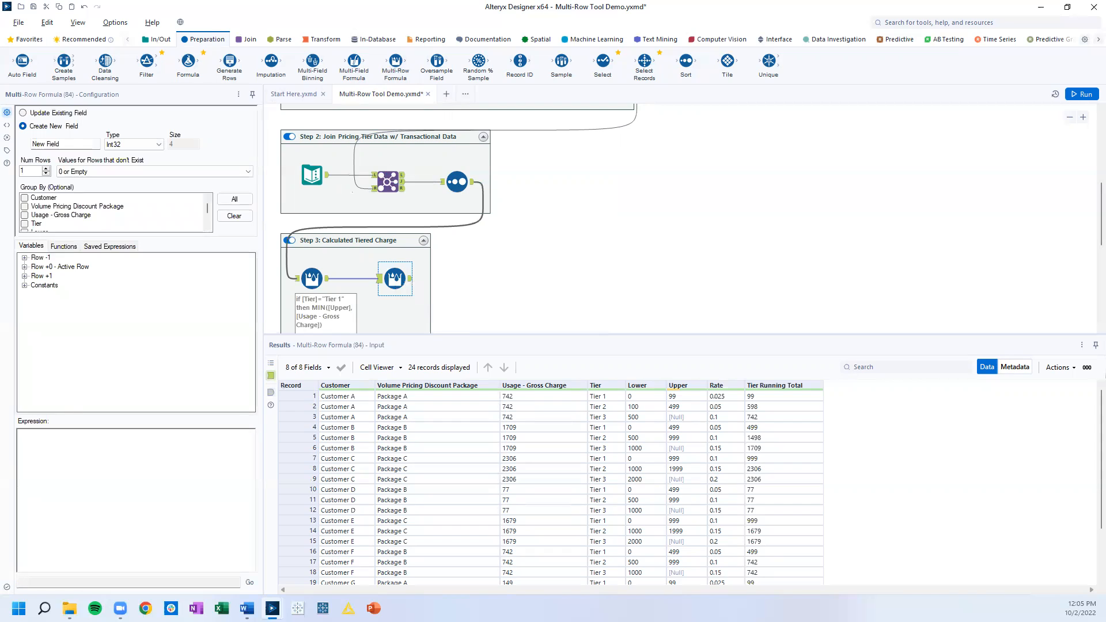
{"action": "left_click_drag", "start_coordinate": [72, 145], "coordinate": [29, 145]}
{"action": "type", "text": "Tier Charge Level"}
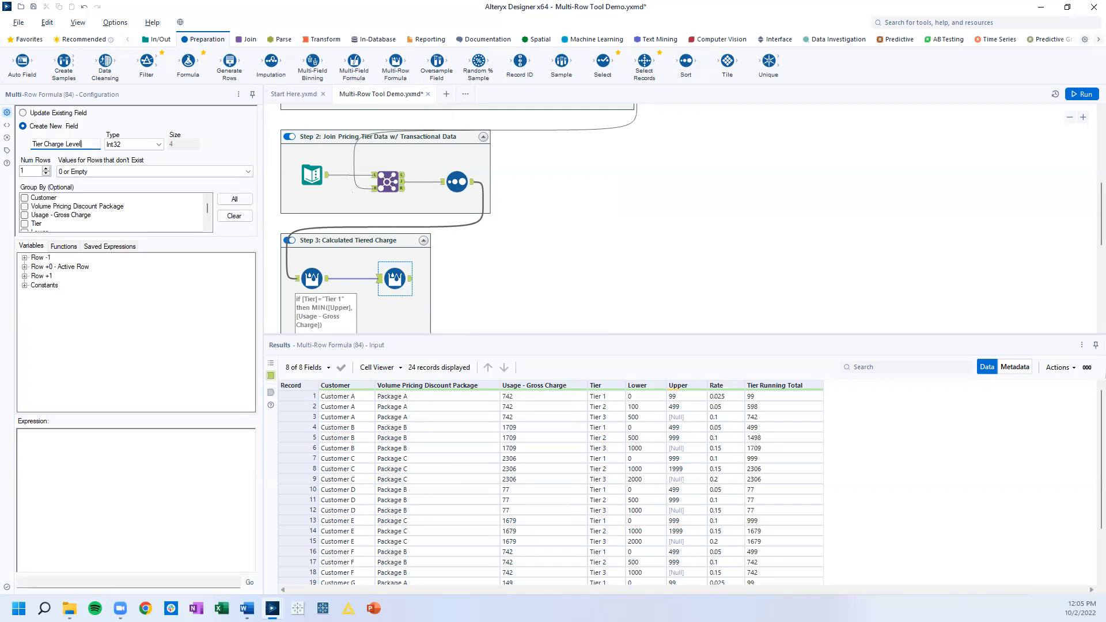
{"action": "left_click", "coordinate": [159, 146]}
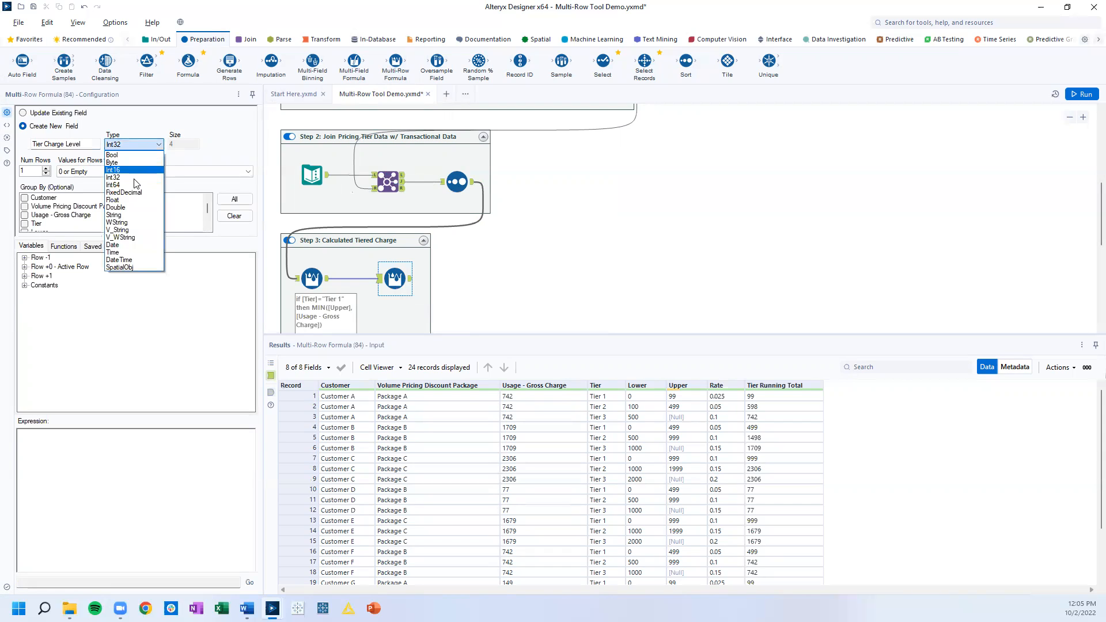
{"action": "left_click", "coordinate": [123, 207]}
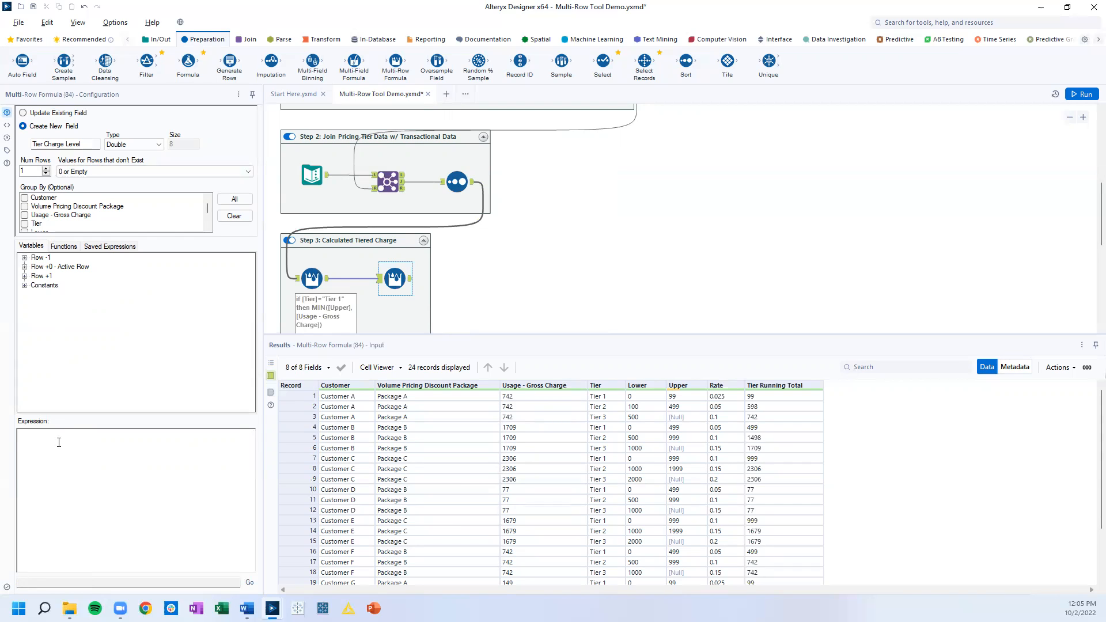
Begin the Tier Charge Level expression with if [Tier] = "Tier 1" then [Tier Running Total].
{"action": "type", "text": "if"}
{"action": "left_click", "coordinate": [25, 267]}
{"action": "double_click", "coordinate": [47, 304]}
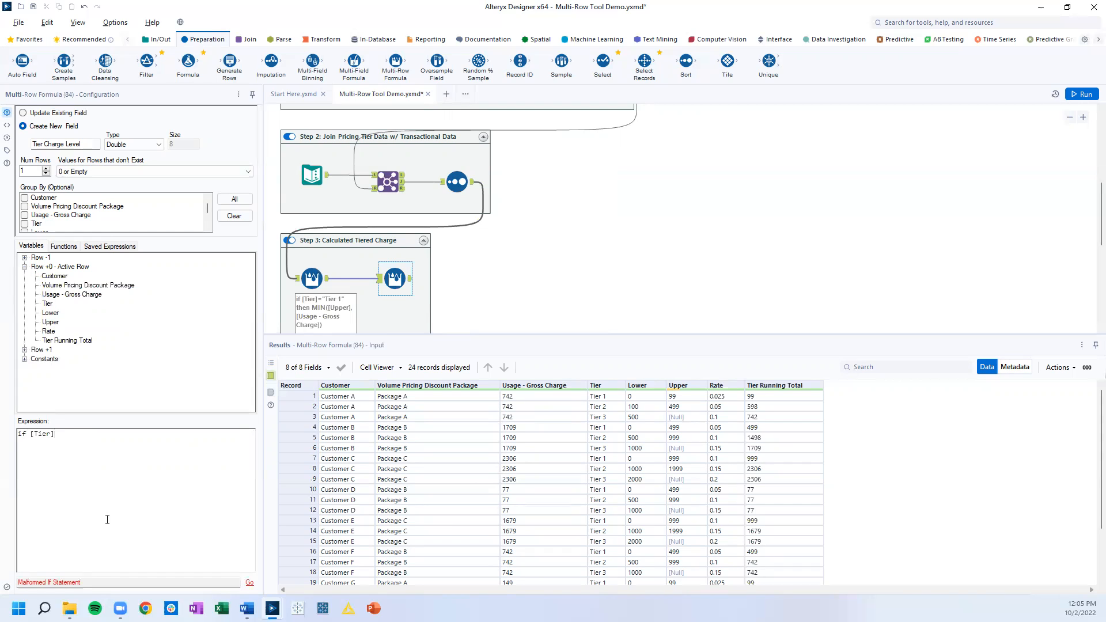
{"action": "type", "text": "= \"Tier 1\""}
{"action": "key", "text": "Return"}
{"action": "type", "text": "then"}
{"action": "double_click", "coordinate": [67, 340]}
Add the else branch MIN([Tier Running Total] - [Row-1:Tier Running Total] to the Tier Charge Level expression, leaving the function open.
{"action": "type", "text": "else"}
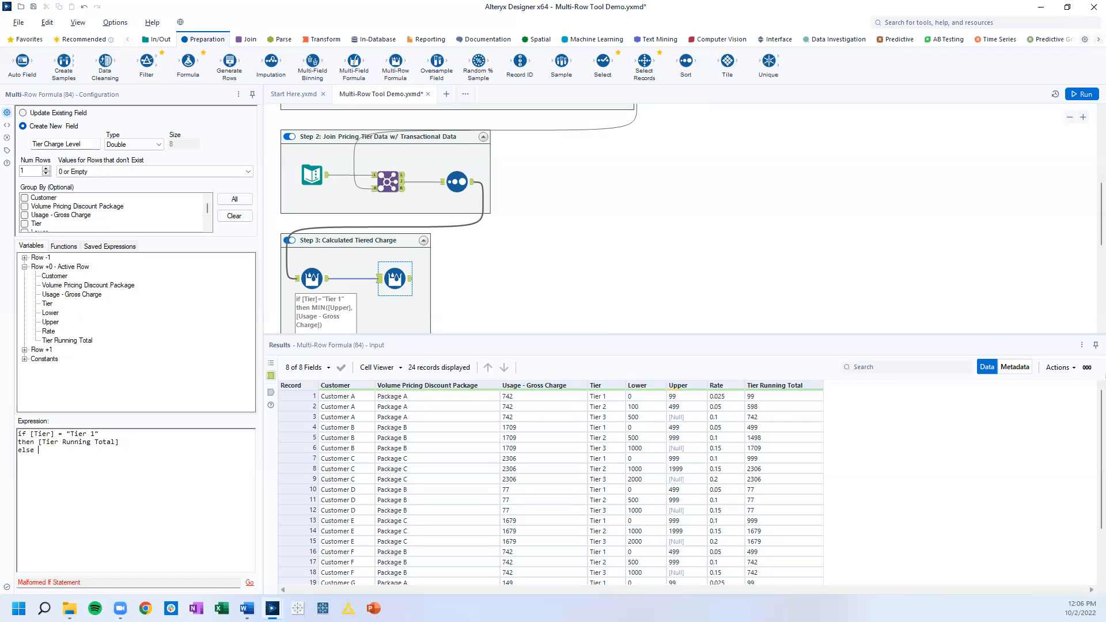
{"action": "type", "text": "MIN("}
{"action": "double_click", "coordinate": [76, 341]}
{"action": "type", "text": "-"}
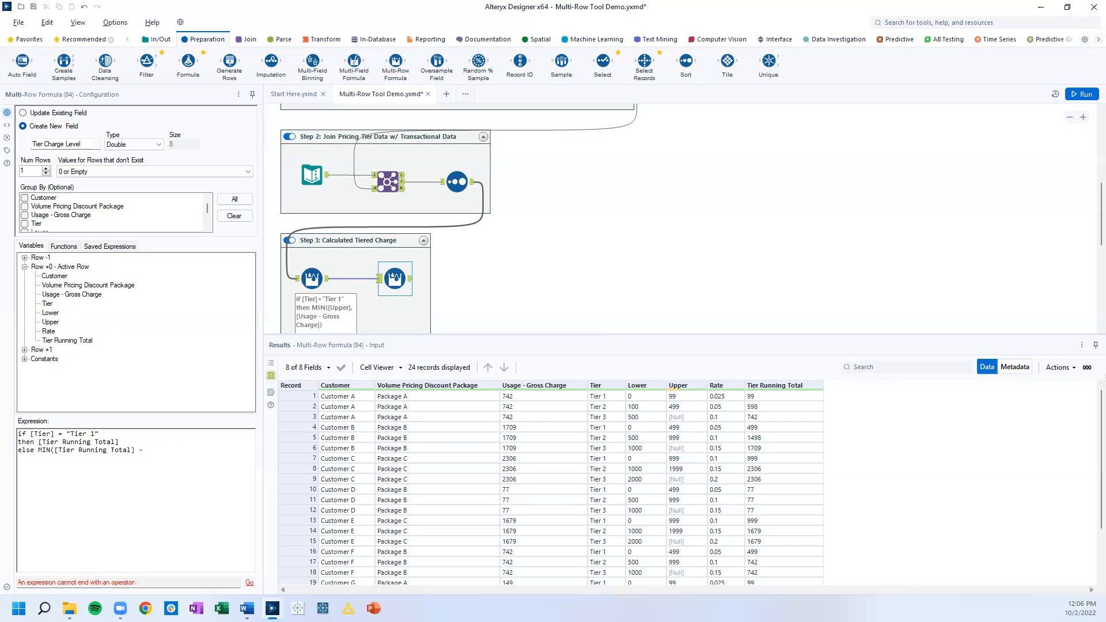
{"action": "left_click", "coordinate": [24, 266]}
{"action": "left_click", "coordinate": [24, 258]}
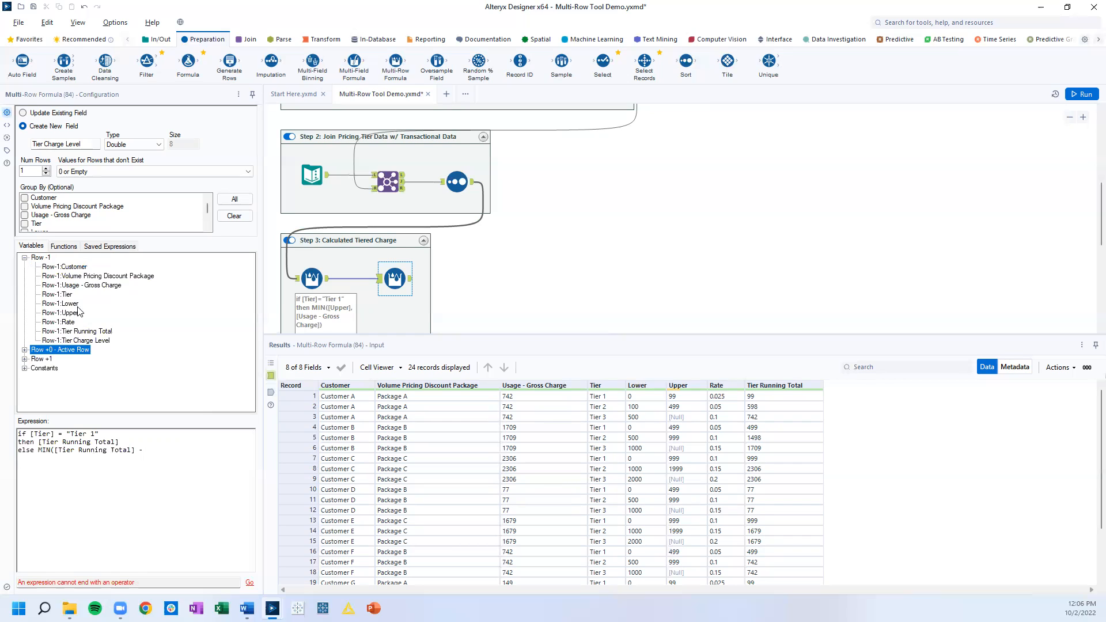
{"action": "double_click", "coordinate": [76, 331]}
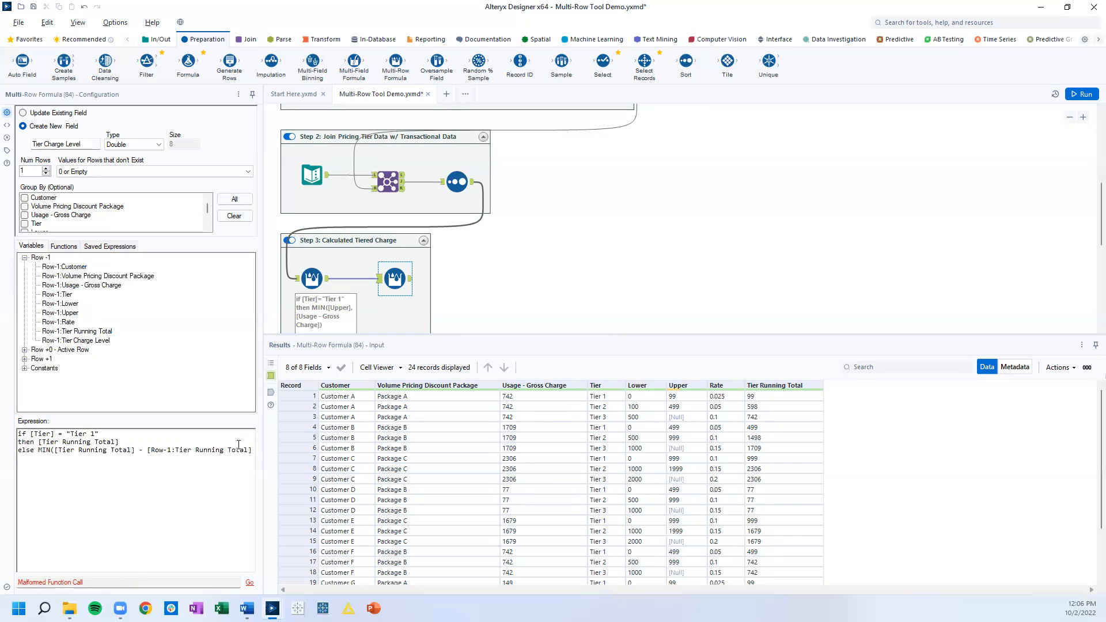
Finish the MIN function with the active row's [Upper], end the expression with endif and run the workflow.
{"action": "type", "text": ","}
{"action": "left_click", "coordinate": [24, 258]}
{"action": "left_click", "coordinate": [24, 266]}
{"action": "double_click", "coordinate": [50, 322]}
{"action": "type", "text": ") "}
{"action": "type", "text": "endif"}
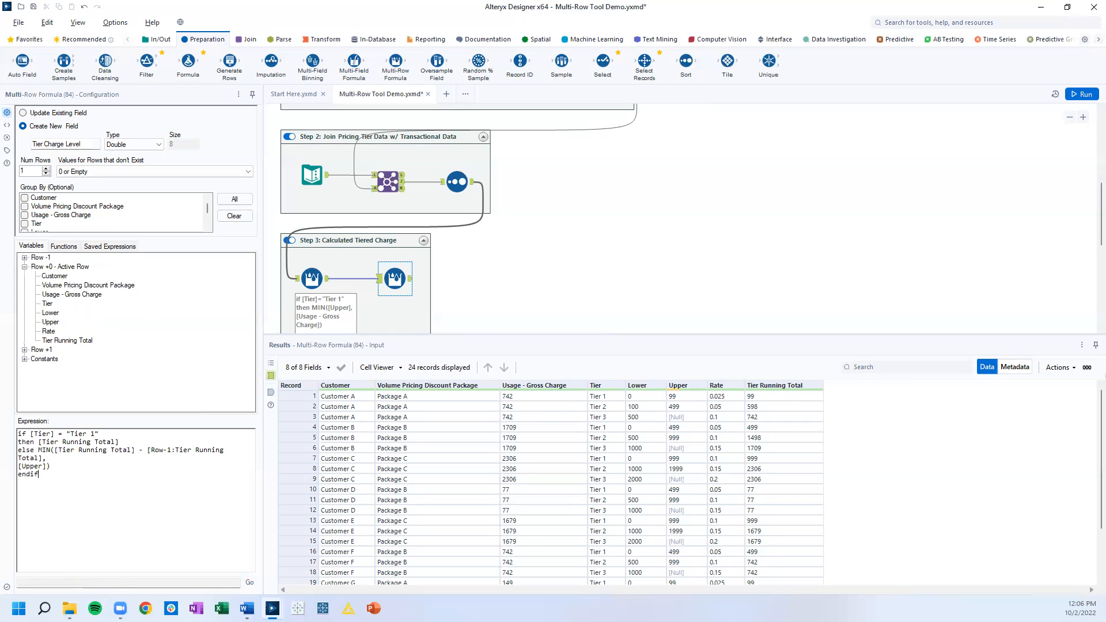
{"action": "key", "text": "ctrl+r"}
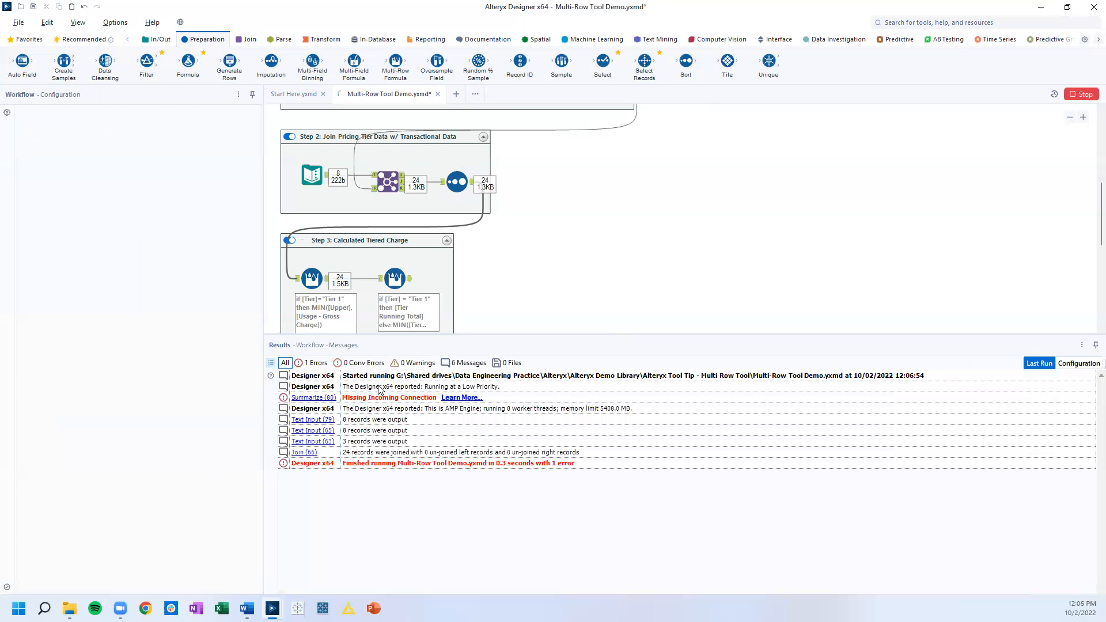
Examine the second Multi-Row Formula's output, comparing Customer A's Tier Running Total with the Usage - Gross Charge.
{"action": "left_click", "coordinate": [405, 289]}
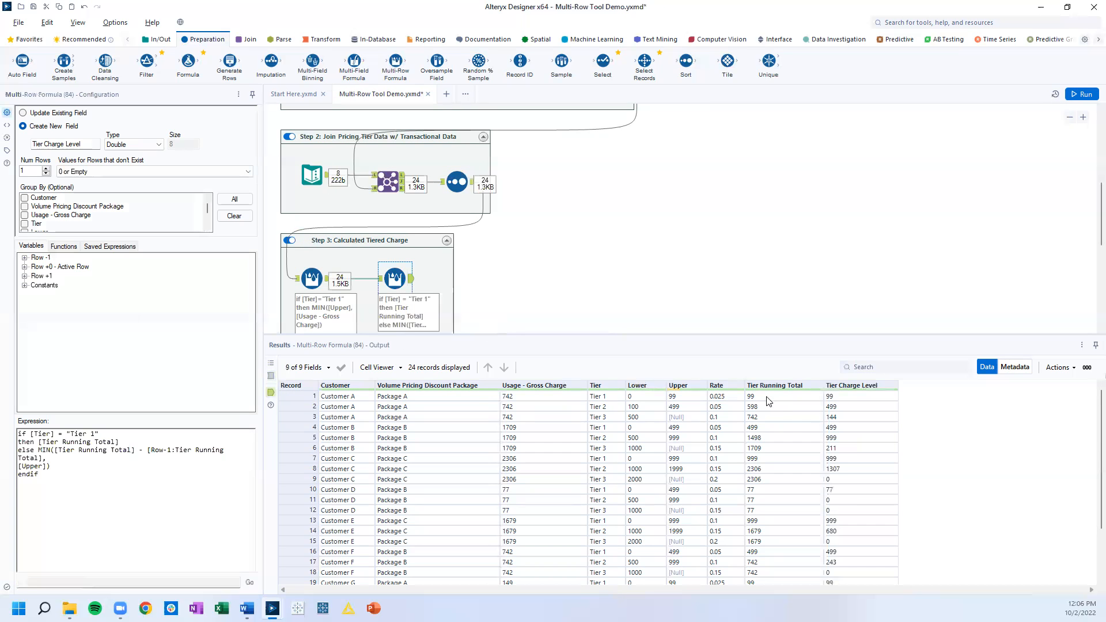
{"action": "left_click_drag", "start_coordinate": [770, 400], "coordinate": [769, 421]}
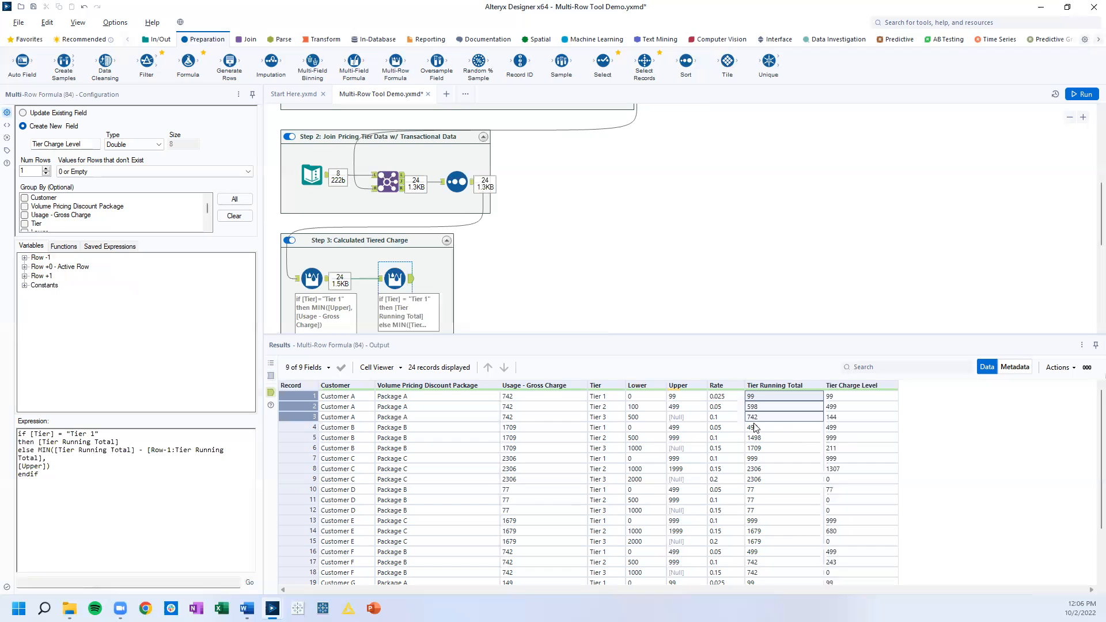
{"action": "left_click", "coordinate": [757, 417]}
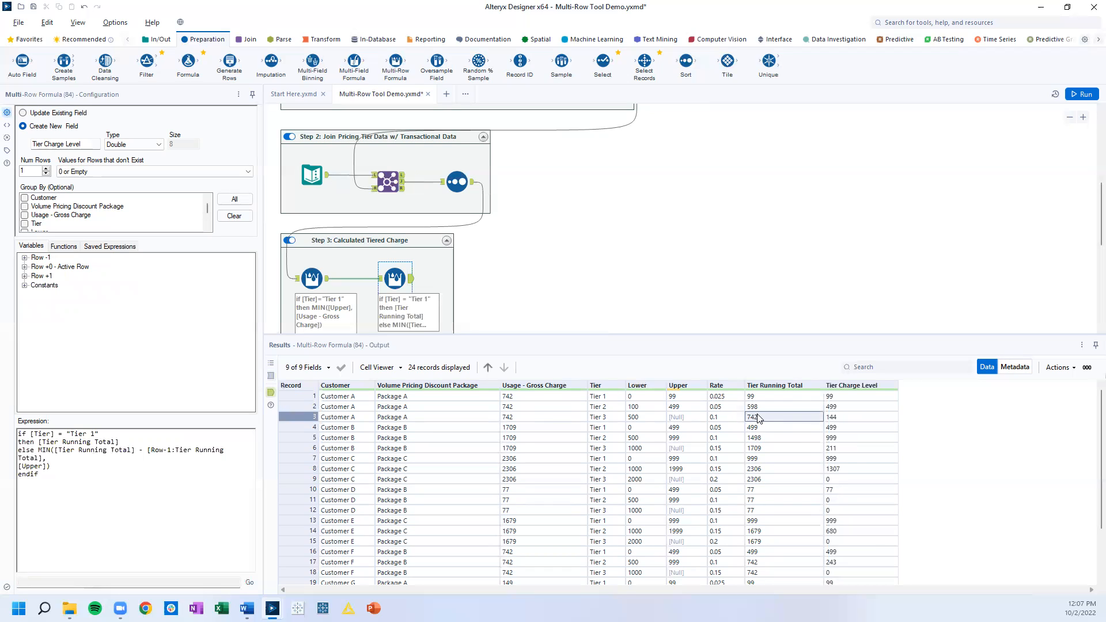
{"action": "left_click", "coordinate": [531, 417]}
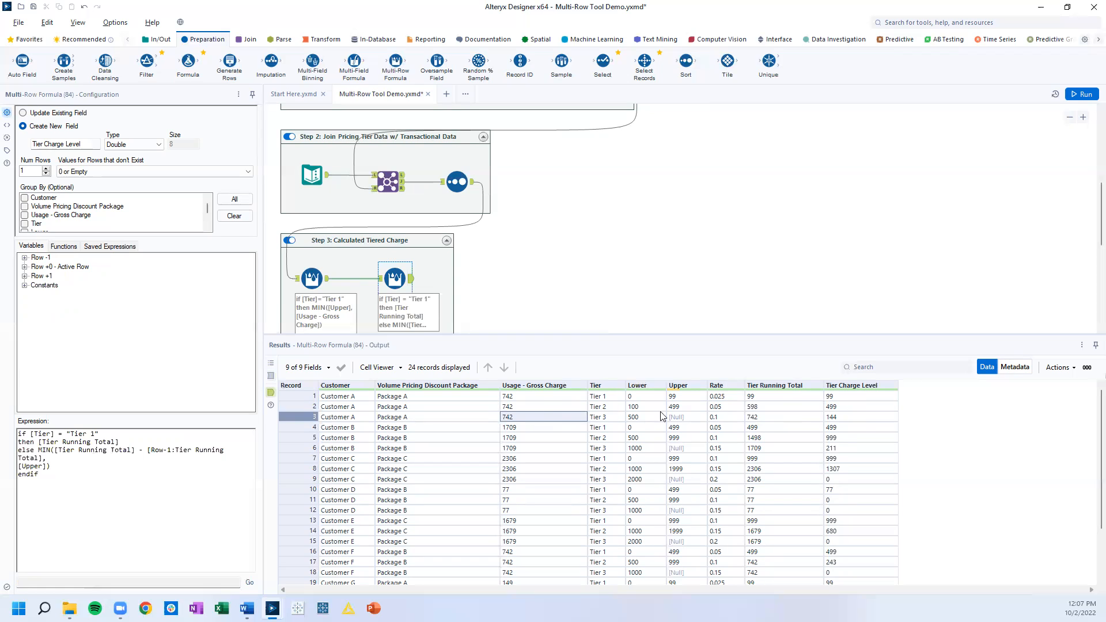
Add a Formula tool after the second Multi-Row Formula and create its output column Usage - Tiered Charge.
{"action": "left_click_drag", "start_coordinate": [842, 396], "coordinate": [844, 418]}
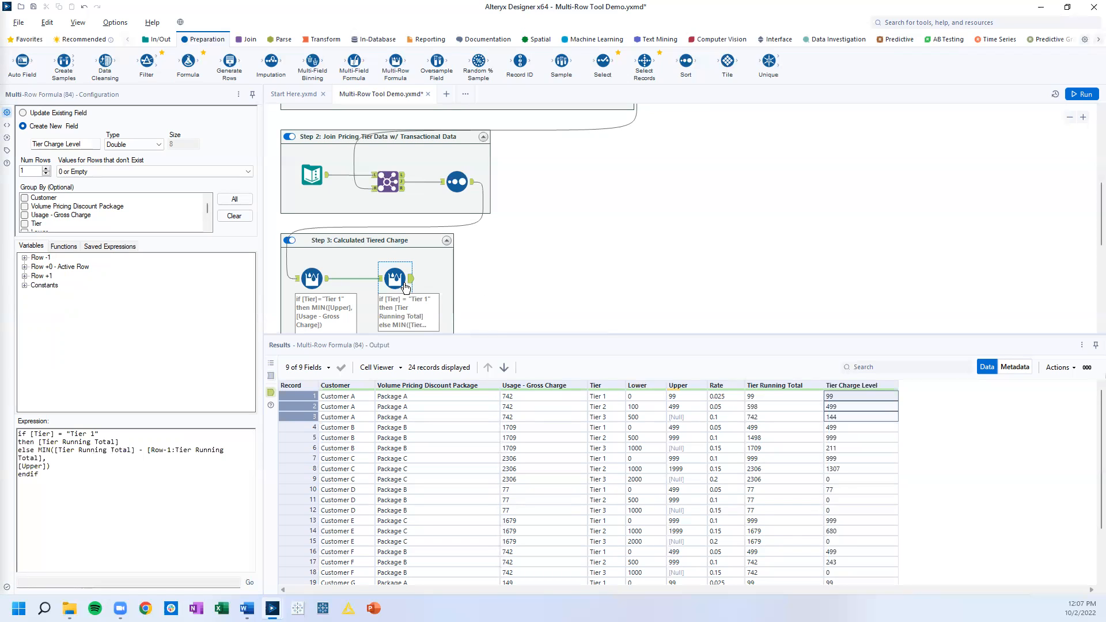
{"action": "left_click_drag", "start_coordinate": [188, 62], "coordinate": [465, 280]}
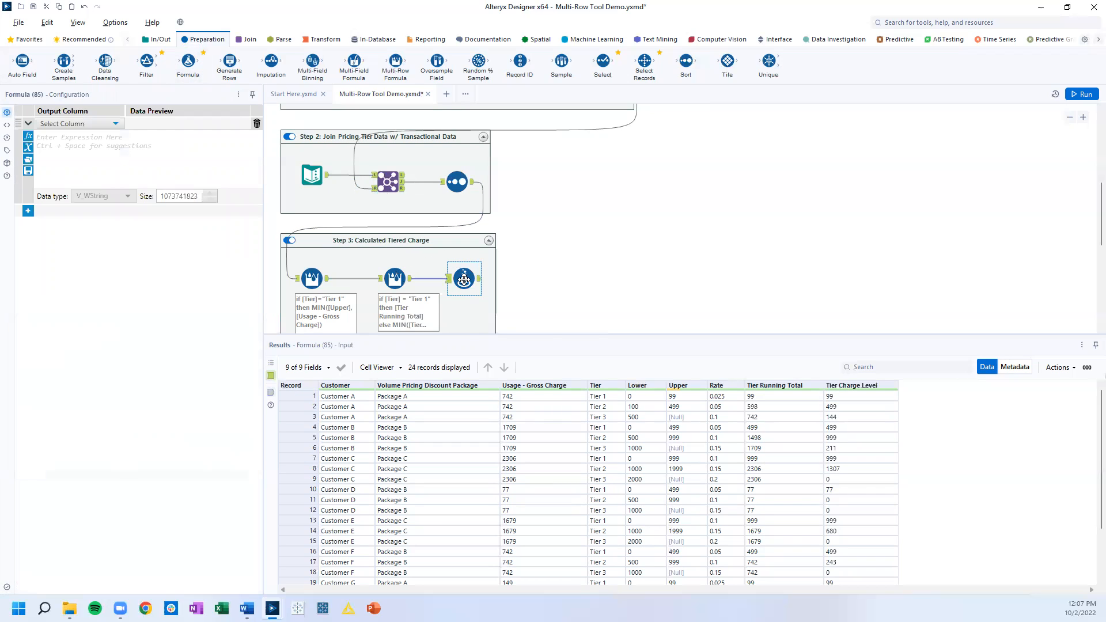
{"action": "left_click", "coordinate": [848, 398]}
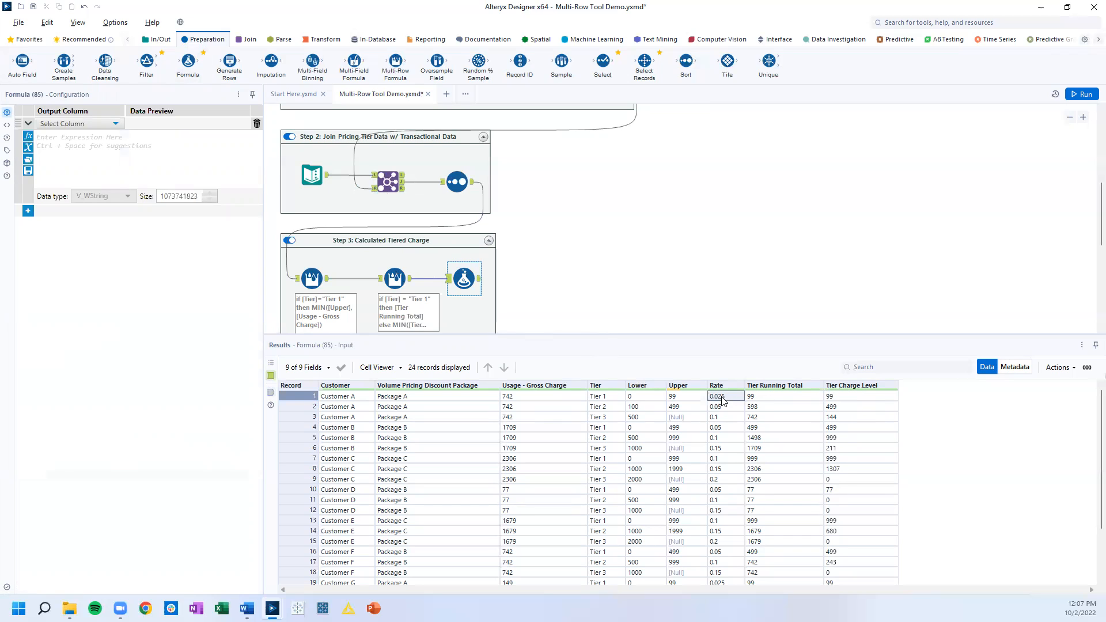
{"action": "left_click", "coordinate": [112, 124]}
{"action": "left_click", "coordinate": [89, 135]}
{"action": "type", "text": "Usa"}
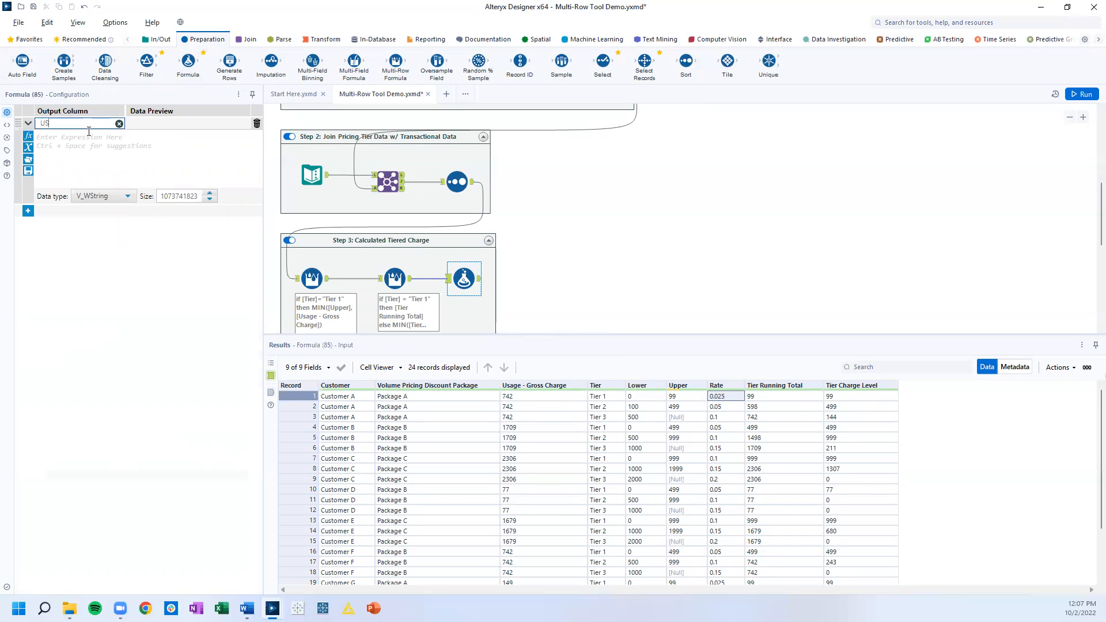
{"action": "type", "text": "ge - Tiered Charge"}
{"action": "left_click", "coordinate": [90, 167]}
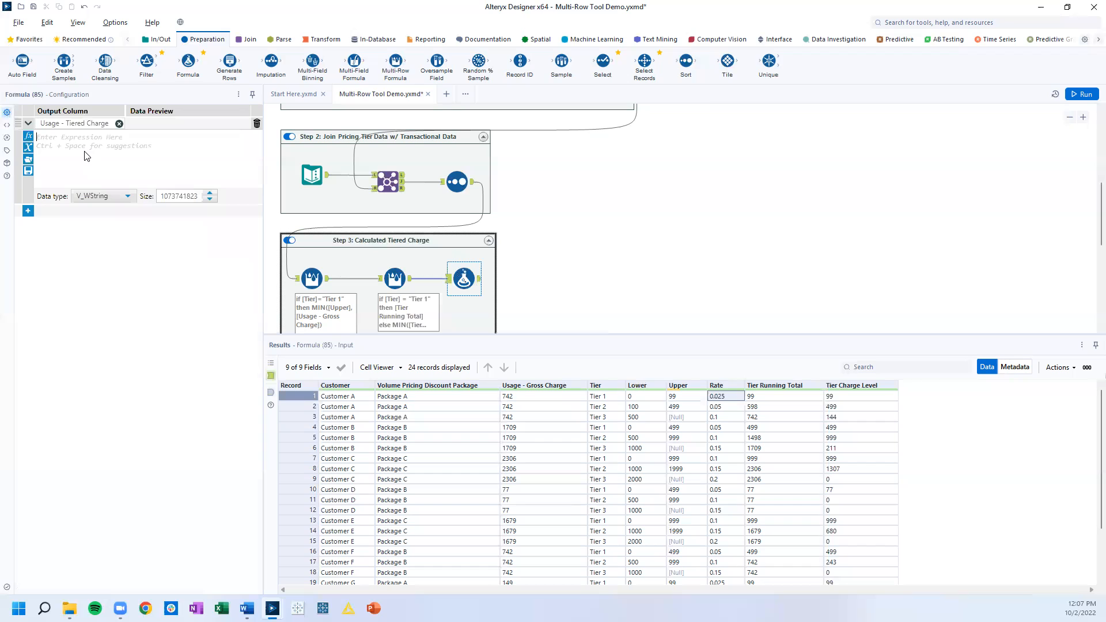
{"action": "type", "text": "[Tier Running Total]"}
{"action": "key", "text": "Down"}
{"action": "key", "text": "Return"}
Set the Usage - Tiered Charge expression to [Tier Charge Level] * (1-[Rate]).
{"action": "left_click_drag", "start_coordinate": [121, 137], "coordinate": [23, 136]}
{"action": "type", "text": "toie"}
{"action": "key", "text": "BackSpace"}
{"action": "key", "text": "BackSpace"}
{"action": "key", "text": "BackSpace"}
{"action": "type", "text": "ier"}
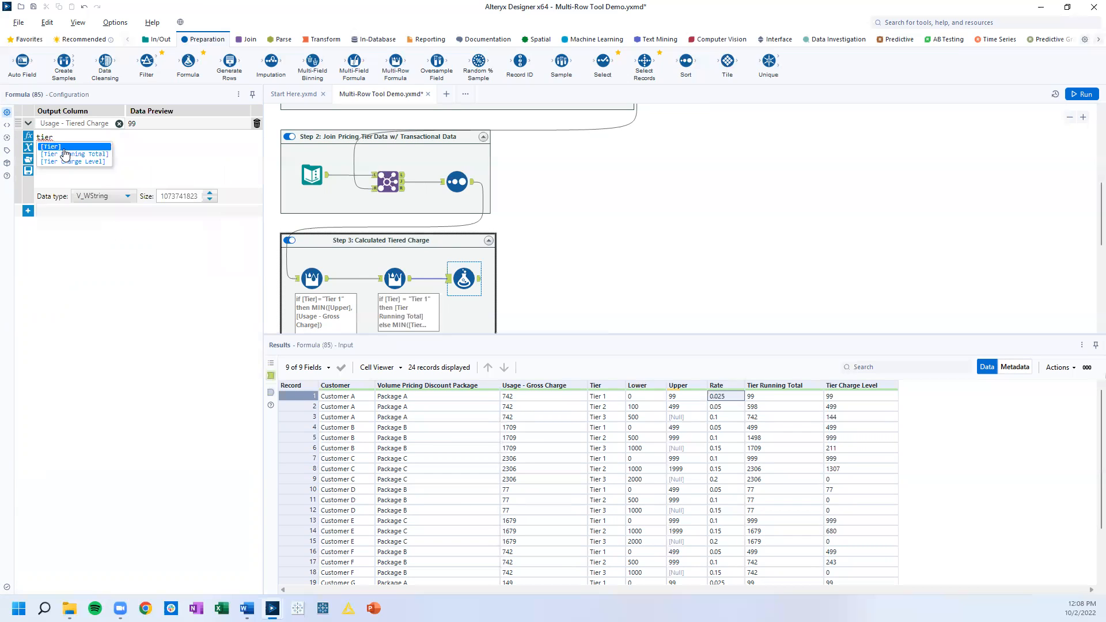
{"action": "left_click", "coordinate": [70, 161]}
{"action": "type", "text": "* (1-"}
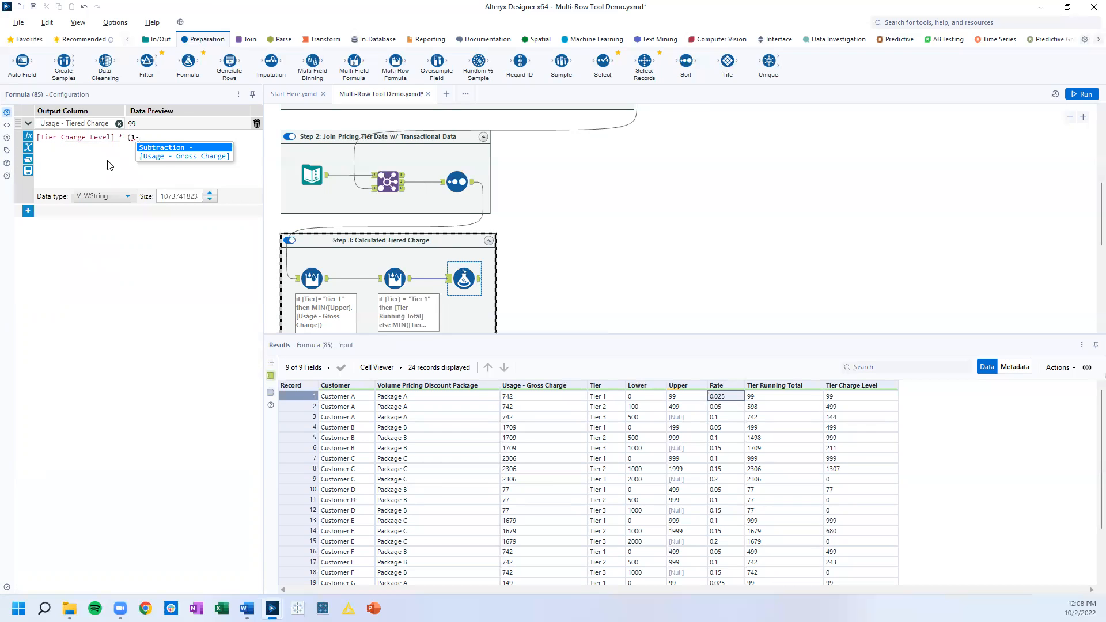
{"action": "type", "text": "ra"}
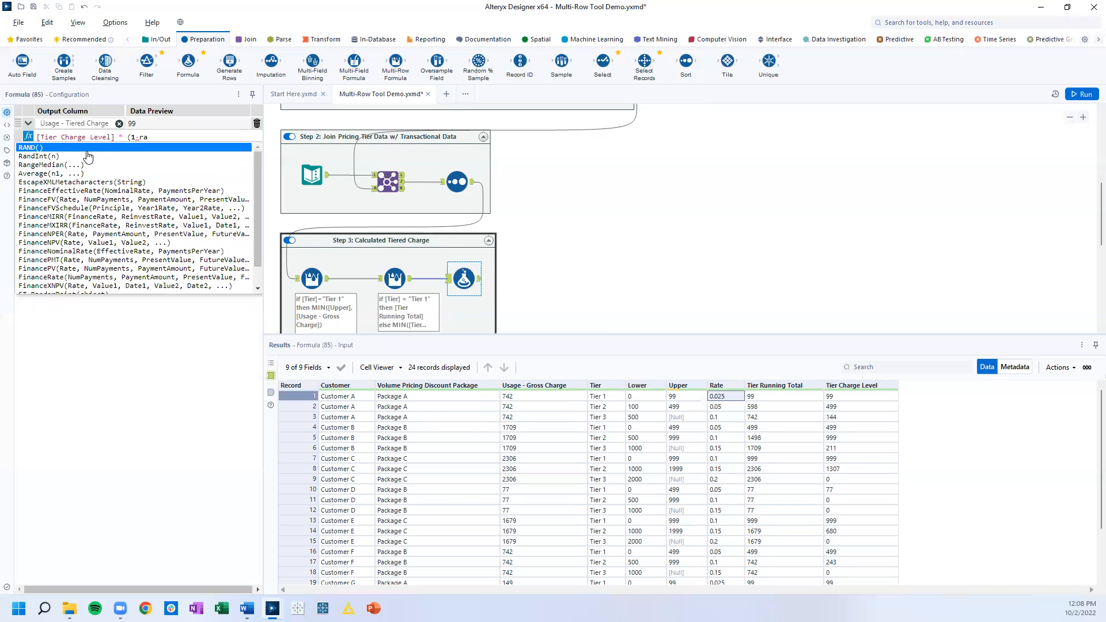
{"action": "scroll", "coordinate": [60, 276], "scroll_direction": "down", "scroll_amount": 2}
{"action": "left_click", "coordinate": [59, 281]}
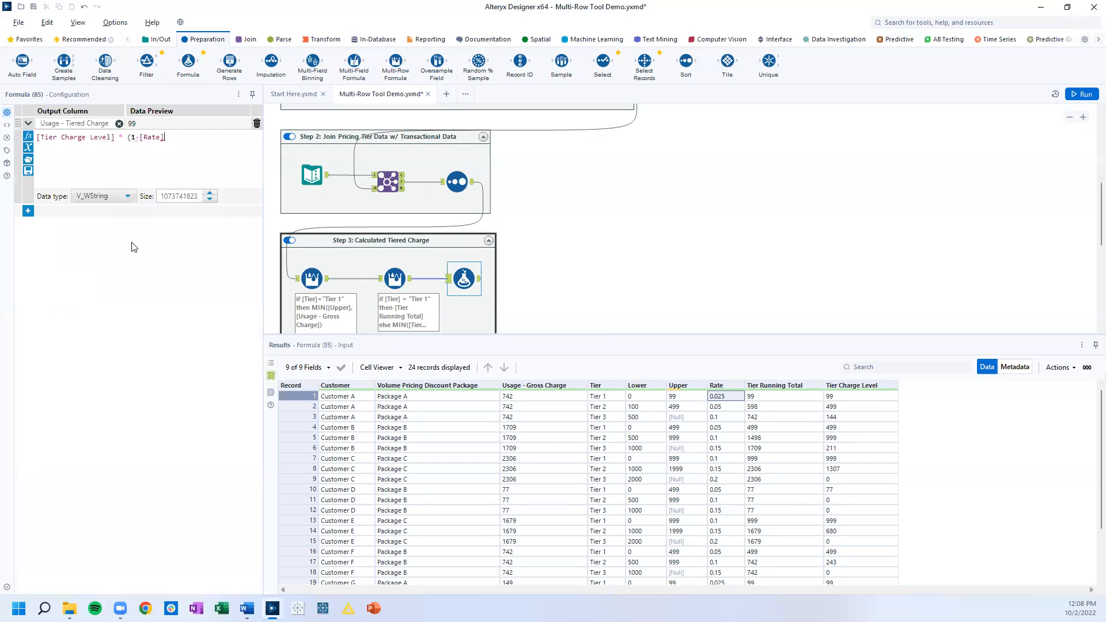
{"action": "type", "text": ")"}
Set the data type of the Usage - Tiered Charge column to Double.
{"action": "left_click", "coordinate": [95, 195]}
{"action": "scroll", "coordinate": [105, 259], "scroll_direction": "down", "scroll_amount": 1}
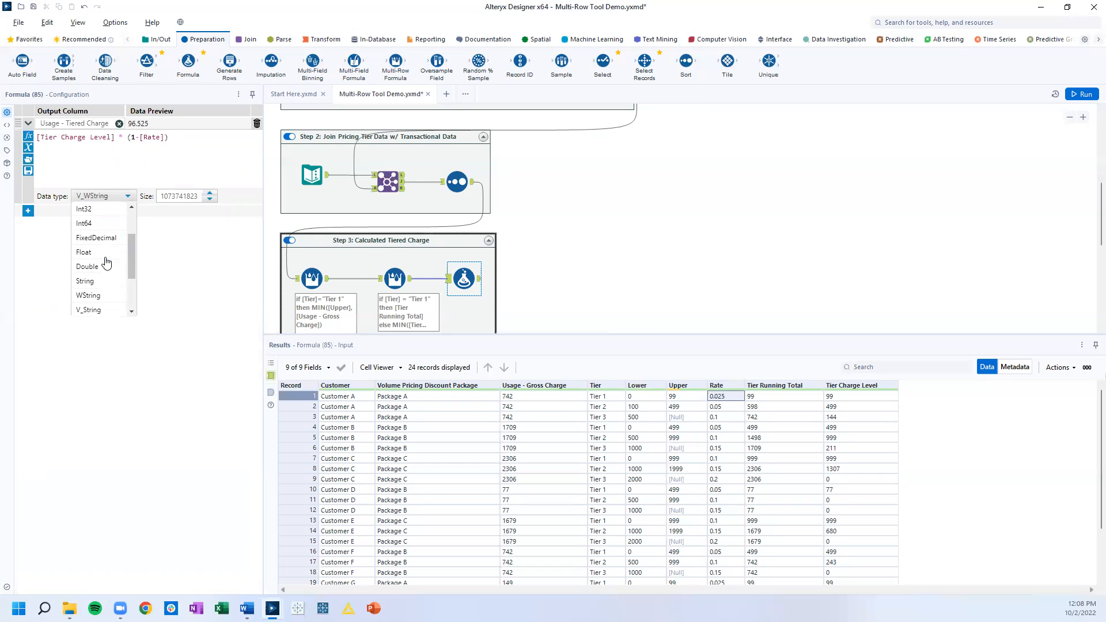
{"action": "left_click", "coordinate": [105, 266]}
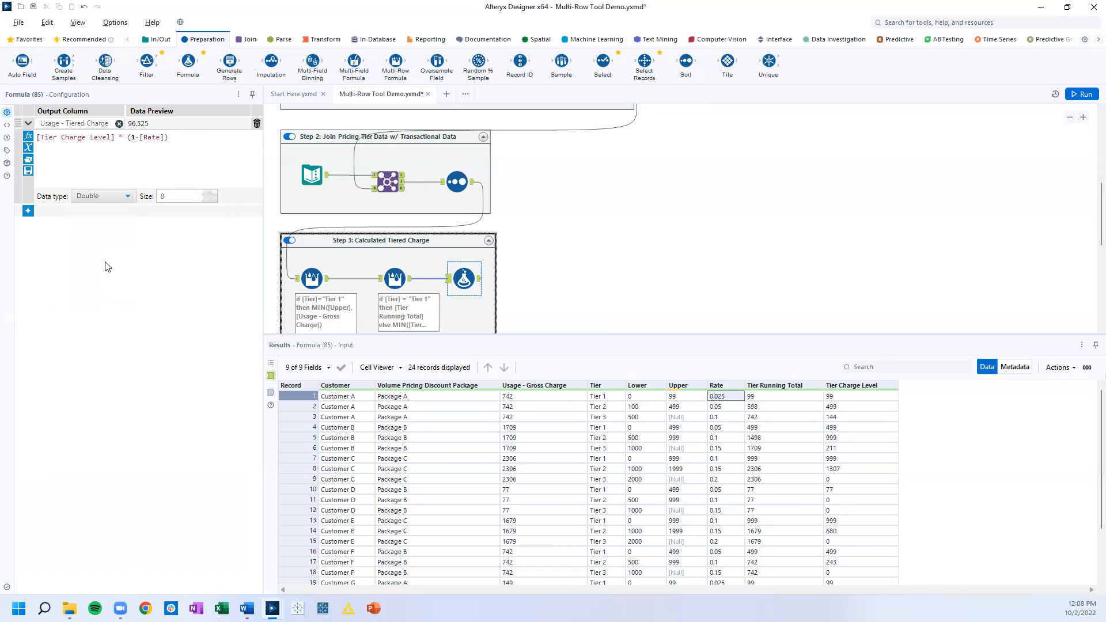
Add a second output column named Discount to the same Formula tool.
{"action": "left_click", "coordinate": [27, 212]}
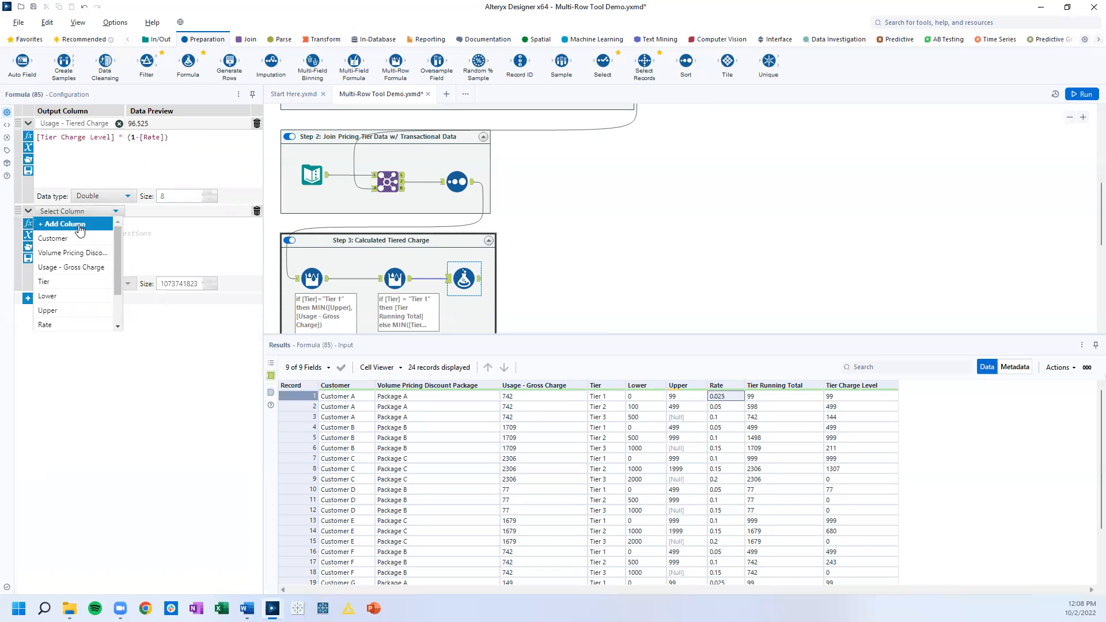
{"action": "left_click", "coordinate": [80, 225]}
{"action": "left_click", "coordinate": [119, 211]}
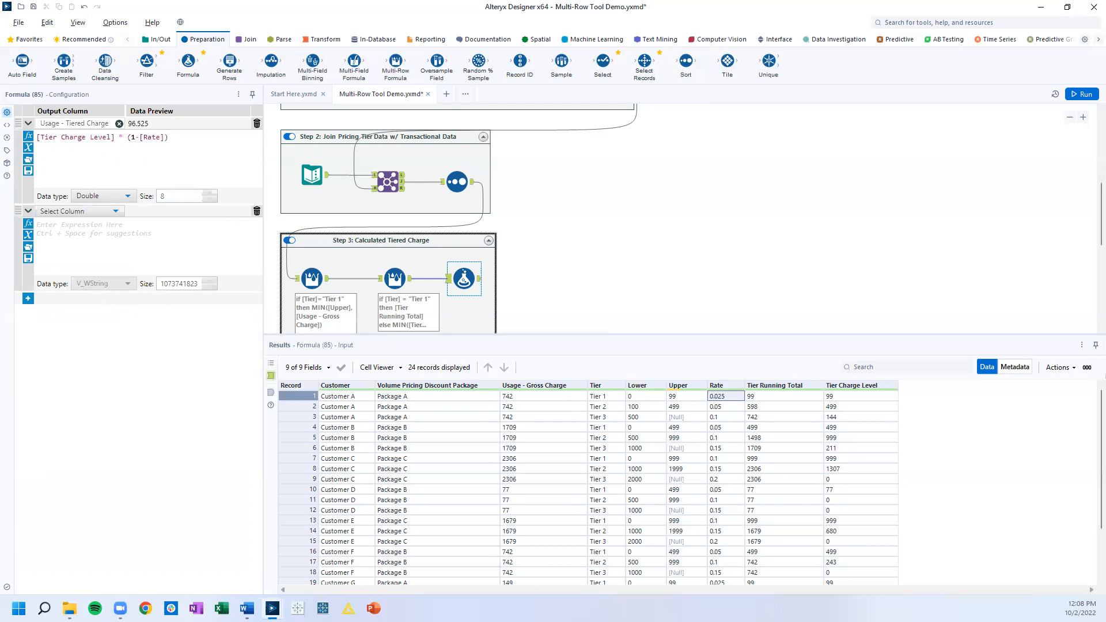
{"action": "left_click", "coordinate": [117, 215]}
{"action": "left_click", "coordinate": [92, 221]}
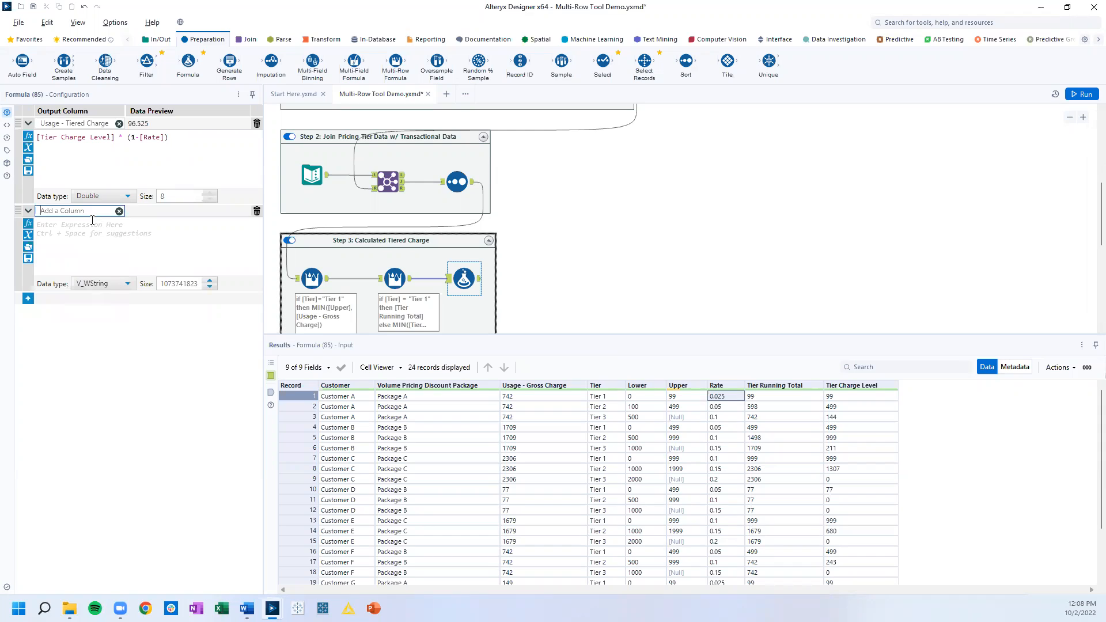
{"action": "type", "text": "Discount"}
{"action": "key", "text": "Return"}
Set the Discount expression to [Tier Charge Level] - [Usage - Tiered Charge] and its data type to Double.
{"action": "type", "text": "tier"}
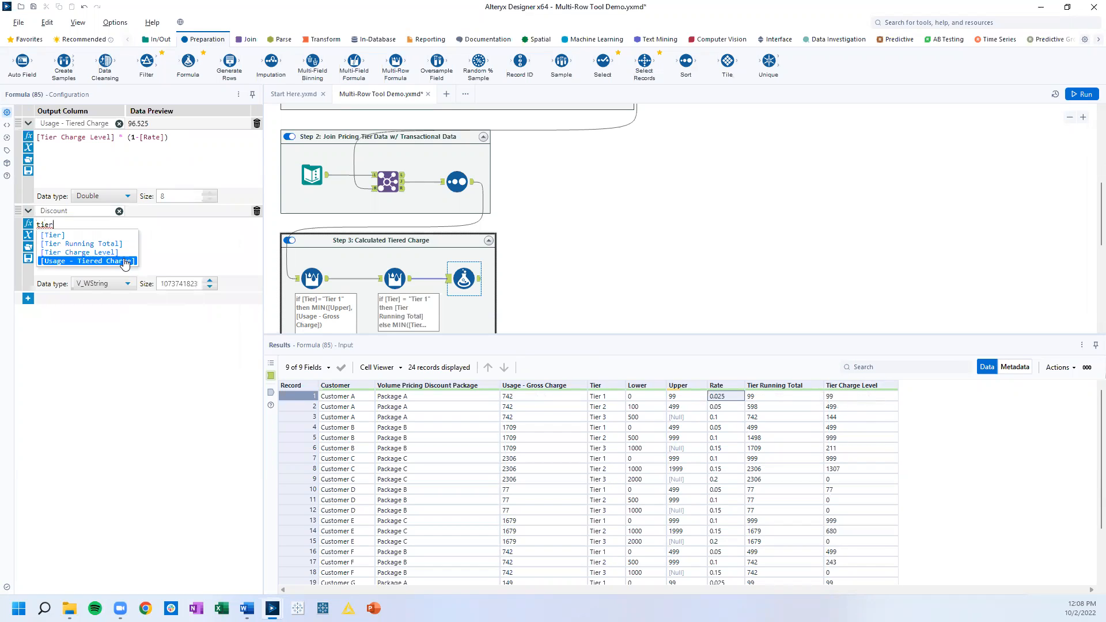
{"action": "left_click", "coordinate": [109, 253]}
{"action": "type", "text": "- us"}
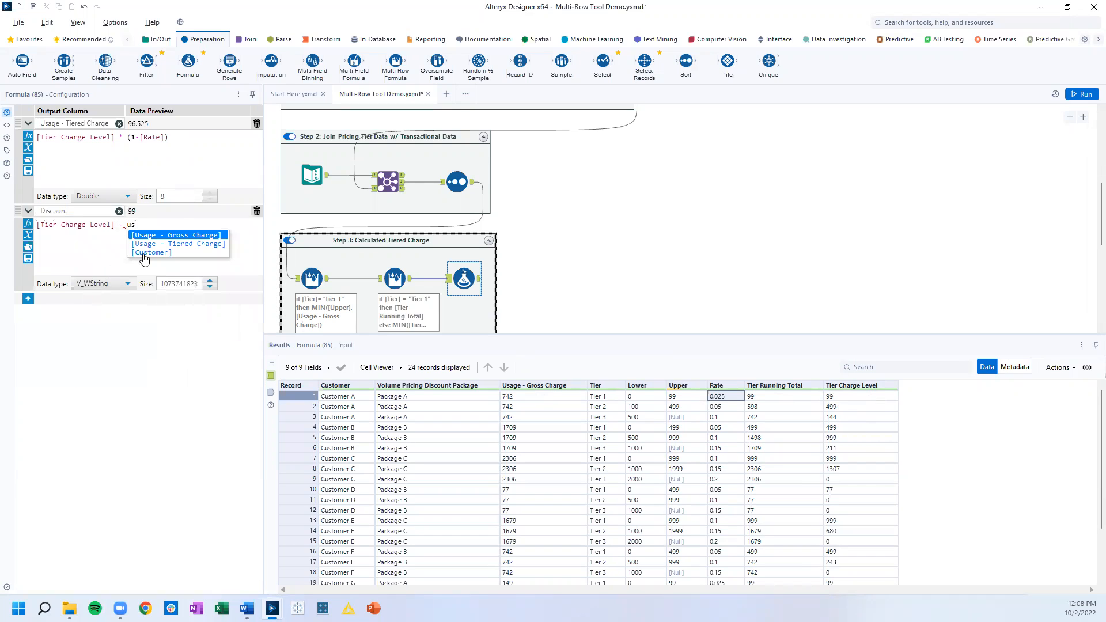
{"action": "left_click", "coordinate": [149, 244]}
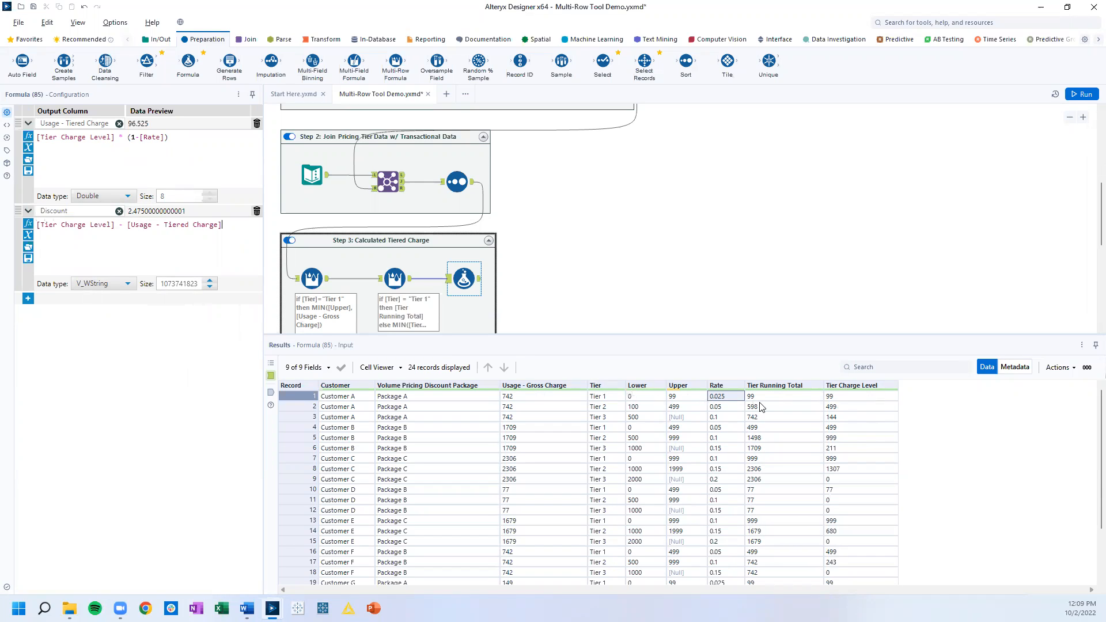
{"action": "left_click", "coordinate": [103, 284]}
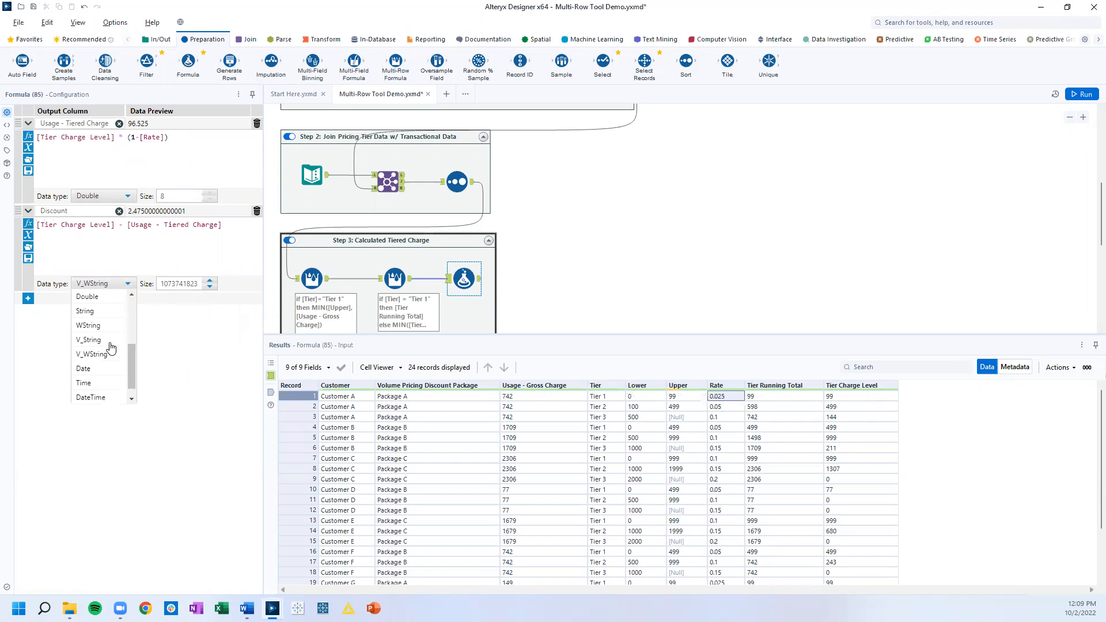
{"action": "left_click", "coordinate": [87, 296]}
Connect the new Formula tool's output in Step 3 to the Summarize tool's input in Step 4.
{"action": "left_click", "coordinate": [524, 272]}
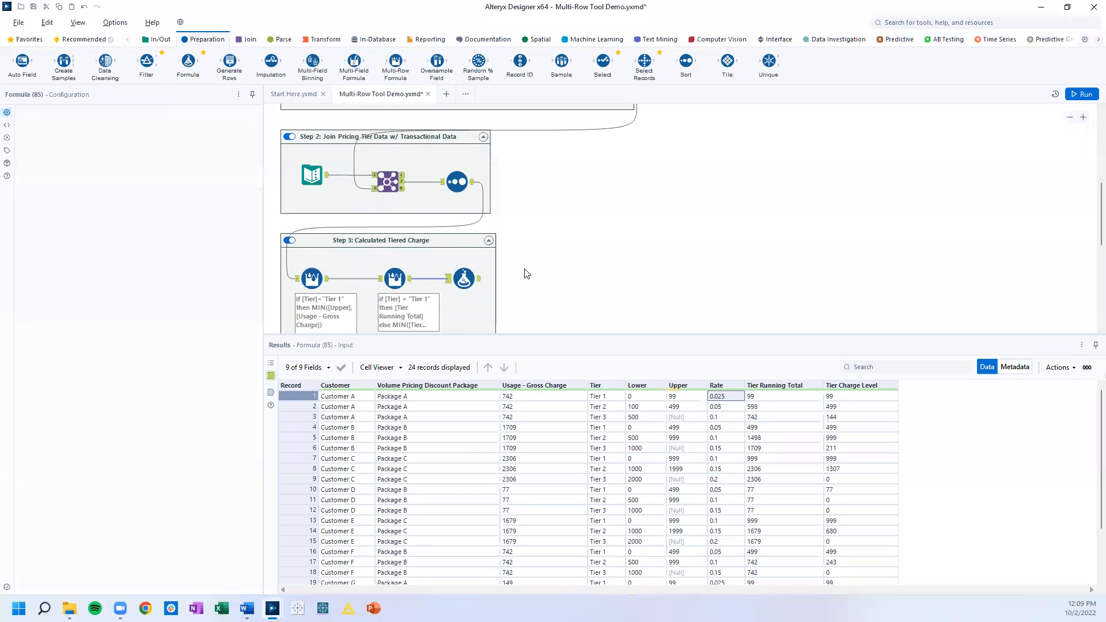
{"action": "scroll", "coordinate": [525, 272], "scroll_direction": "down", "scroll_amount": 4}
{"action": "left_click", "coordinate": [500, 280]}
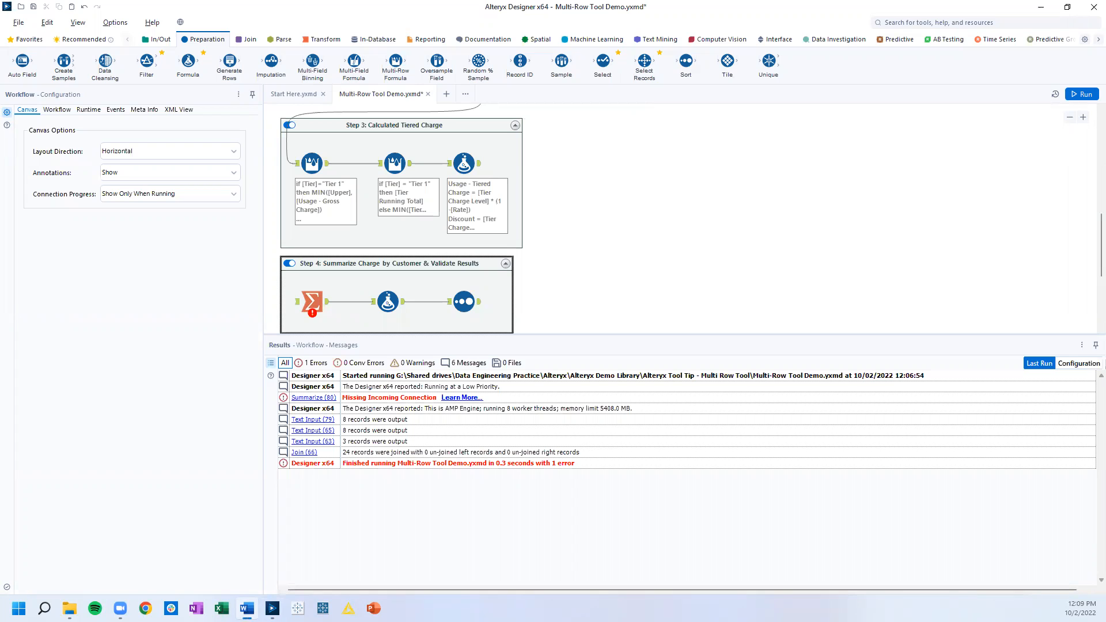
{"action": "left_click_drag", "start_coordinate": [480, 163], "coordinate": [311, 298]}
Examine the End Result input's data, including the customers, Usage - Gross Charge, Usage - Tiered Charge and Discount columns.
{"action": "scroll", "coordinate": [417, 283], "scroll_direction": "up", "scroll_amount": 16}
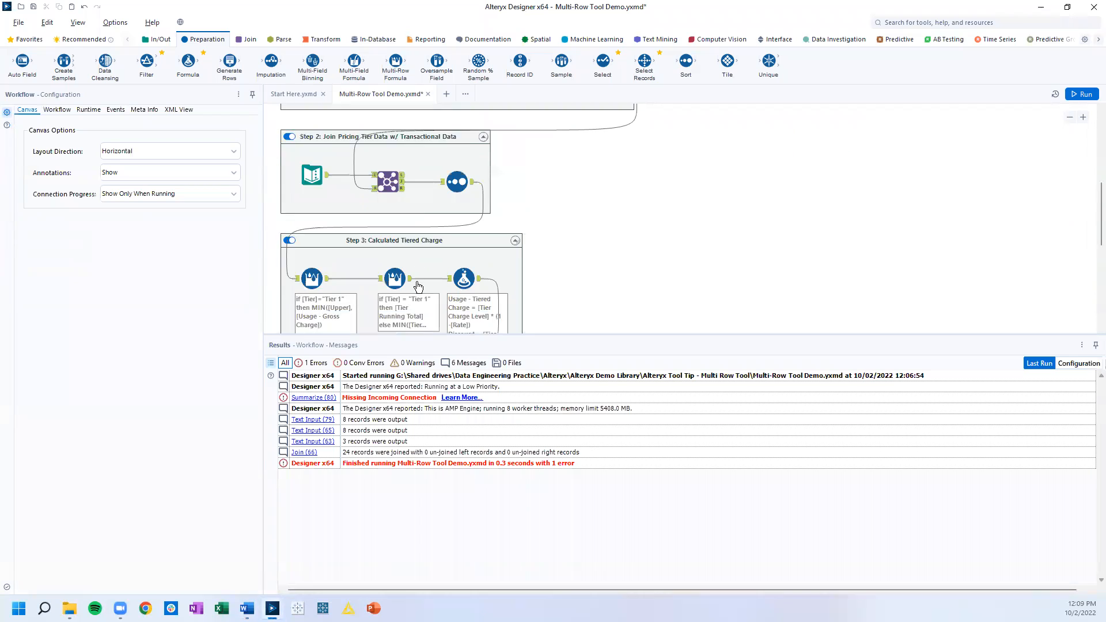
{"action": "left_click", "coordinate": [695, 214]}
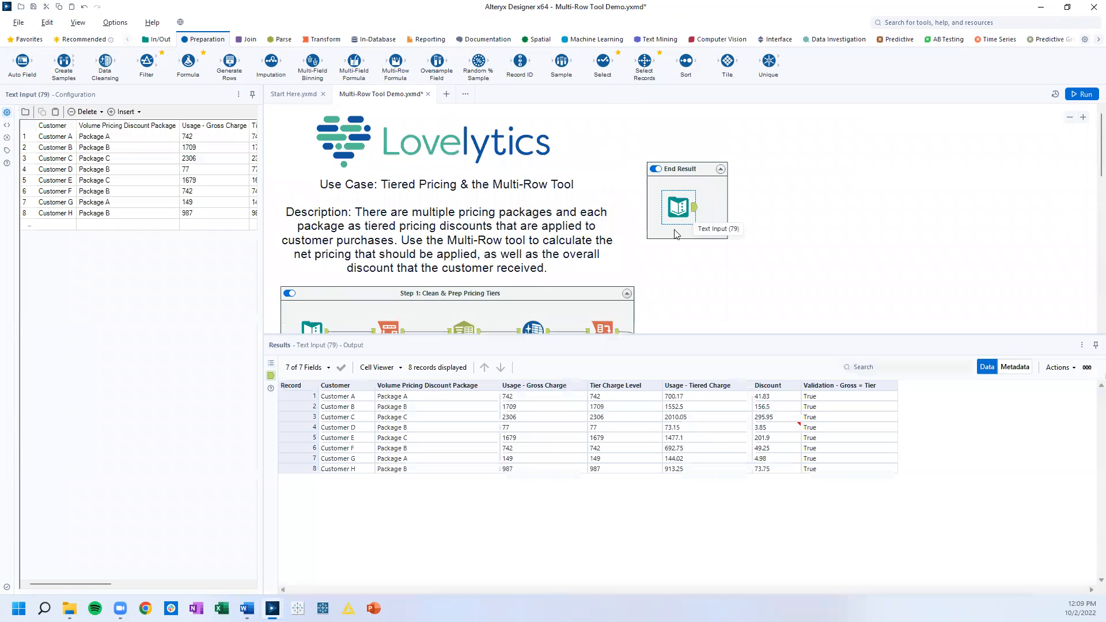
{"action": "left_click_drag", "start_coordinate": [364, 398], "coordinate": [369, 468]}
{"action": "left_click_drag", "start_coordinate": [562, 397], "coordinate": [565, 471]}
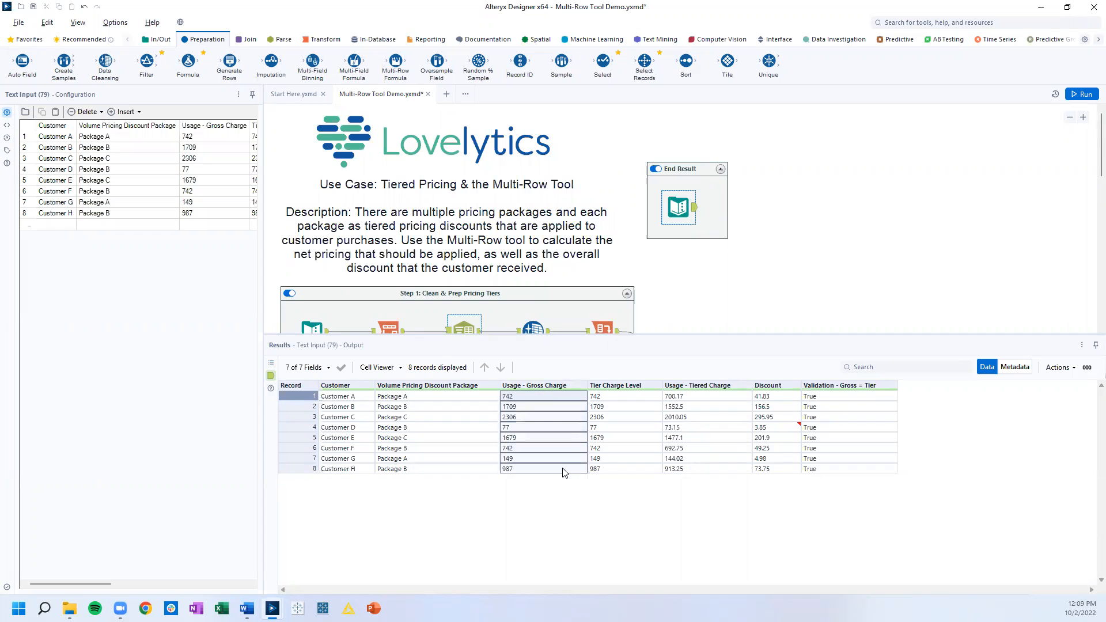
{"action": "left_click_drag", "start_coordinate": [689, 397], "coordinate": [700, 470]}
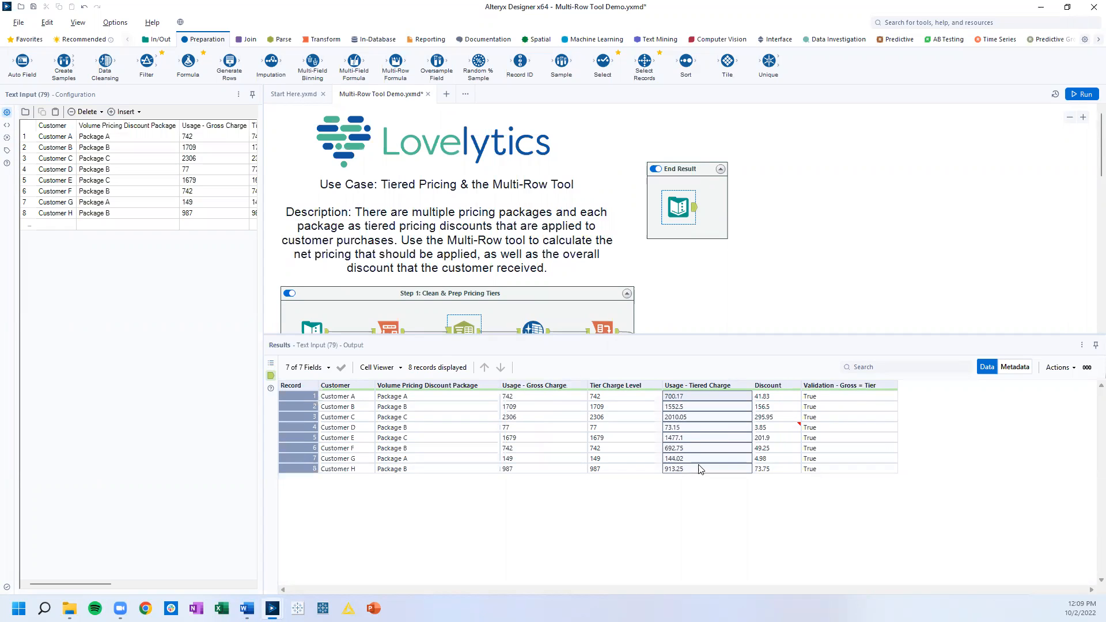
{"action": "left_click_drag", "start_coordinate": [763, 398], "coordinate": [779, 470]}
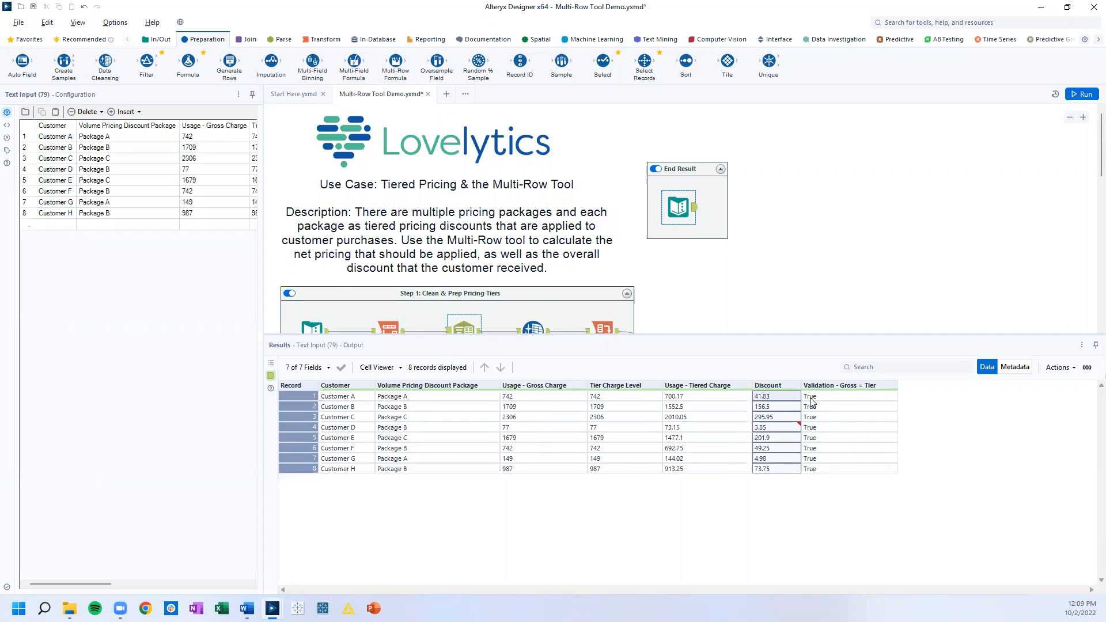
Review the configurations of the Summarize, validation Formula and Sort tools in Step 4.
{"action": "scroll", "coordinate": [514, 195], "scroll_direction": "down", "scroll_amount": 1}
{"action": "scroll", "coordinate": [515, 195], "scroll_direction": "down", "scroll_amount": 12}
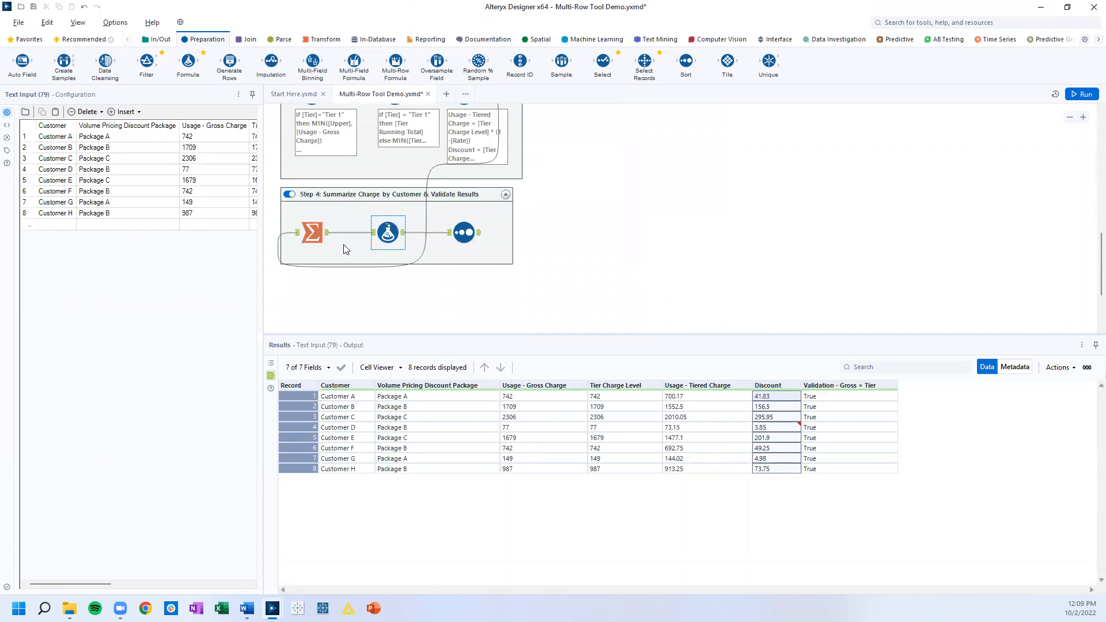
{"action": "left_click", "coordinate": [314, 232]}
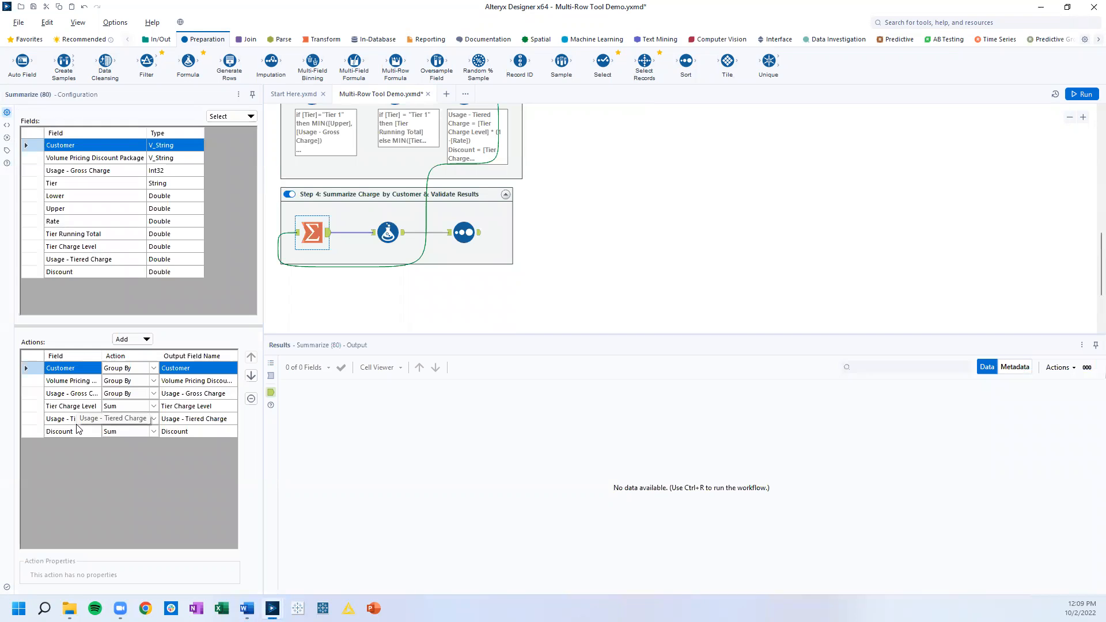
{"action": "left_click", "coordinate": [386, 229]}
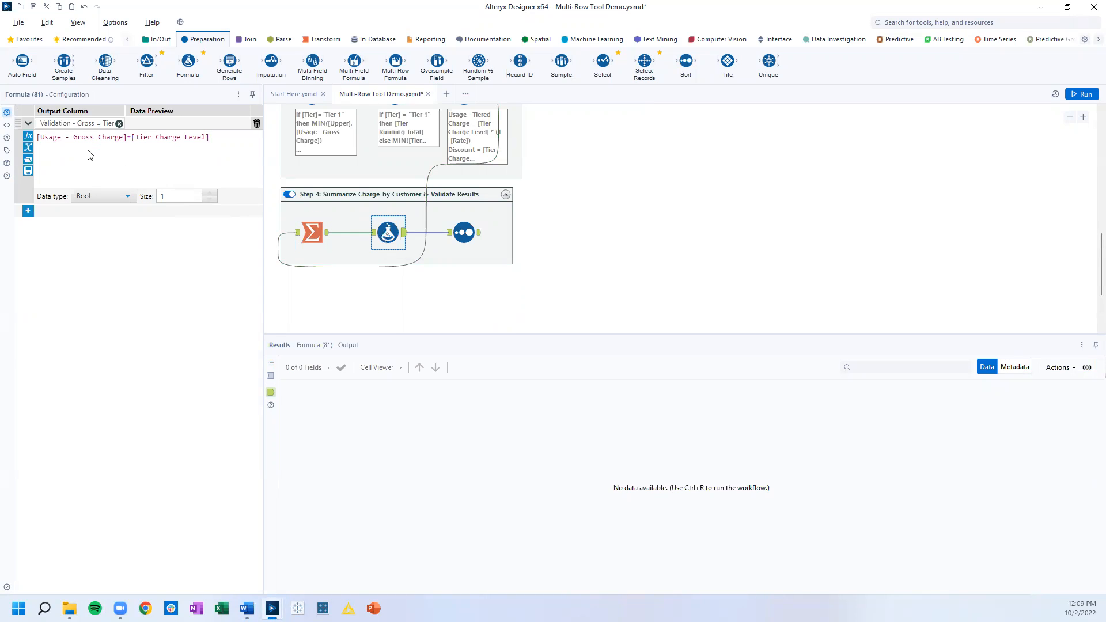
{"action": "left_click_drag", "start_coordinate": [39, 138], "coordinate": [218, 140]}
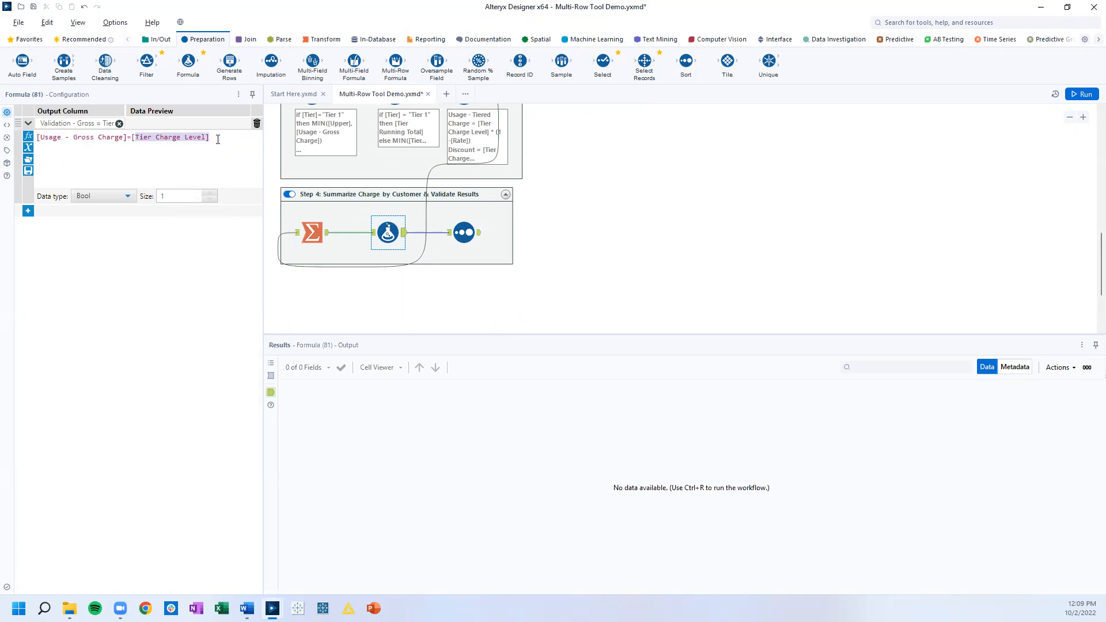
{"action": "left_click", "coordinate": [218, 140]}
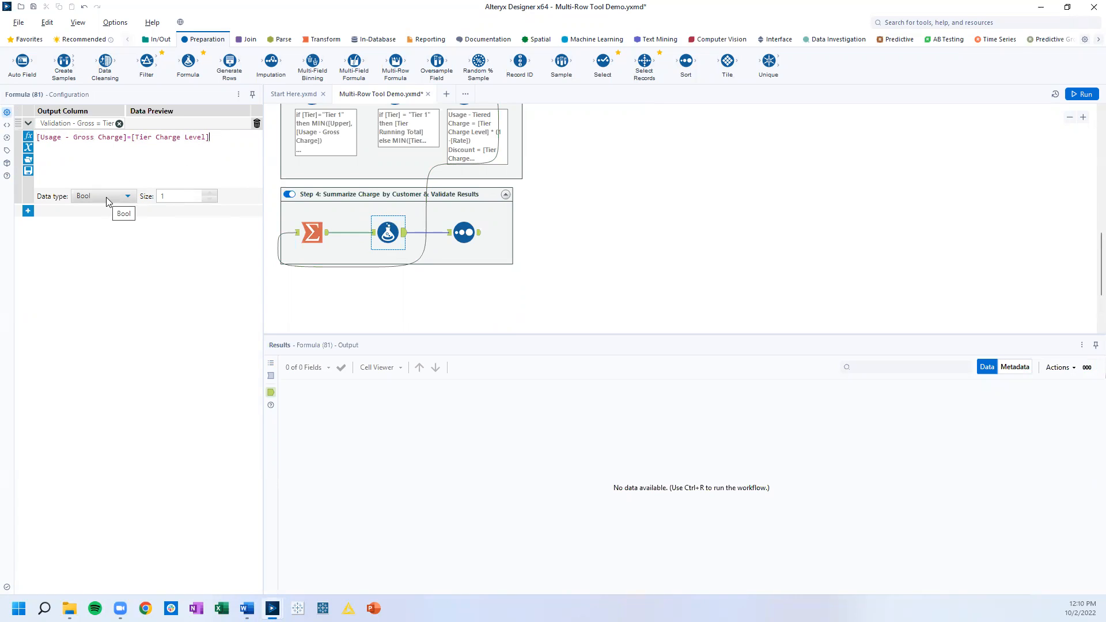
{"action": "left_click", "coordinate": [464, 232]}
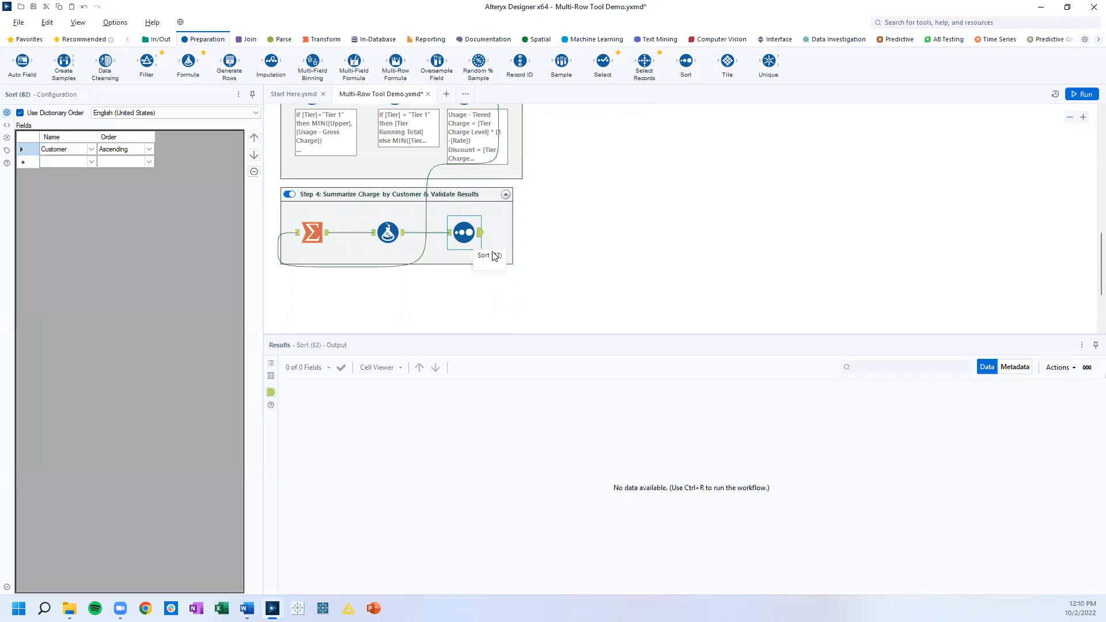
Run the workflow and check the Sort output's customer, gross charge, tiered charge, discount and validation columns.
{"action": "left_click", "coordinate": [1084, 94]}
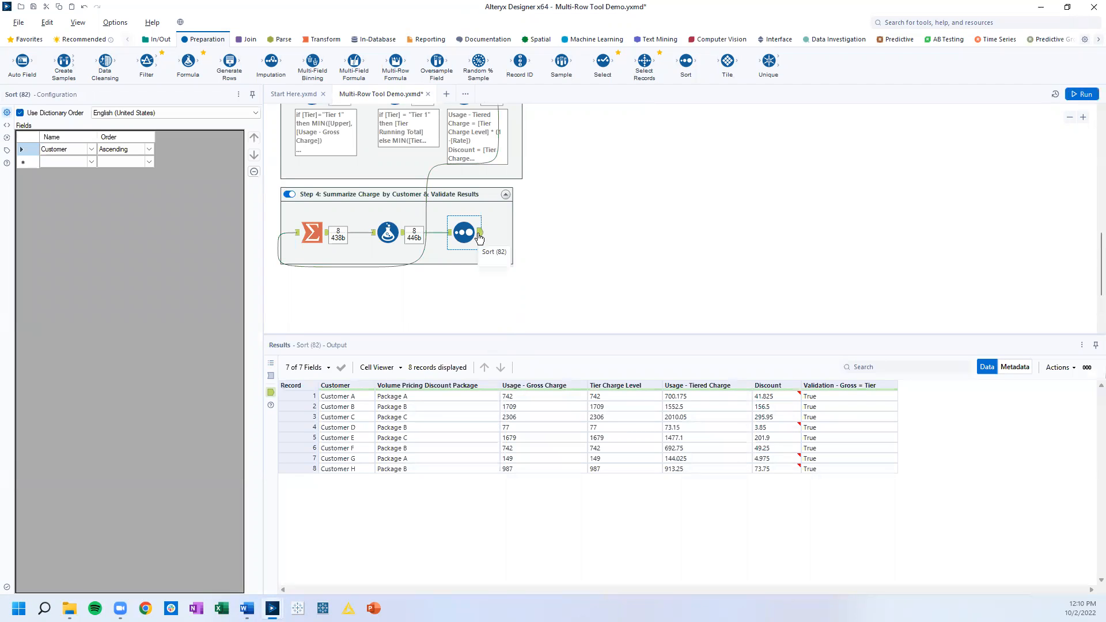
{"action": "left_click", "coordinate": [367, 400]}
{"action": "left_click_drag", "start_coordinate": [367, 400], "coordinate": [366, 468]}
{"action": "left_click_drag", "start_coordinate": [557, 396], "coordinate": [565, 474]}
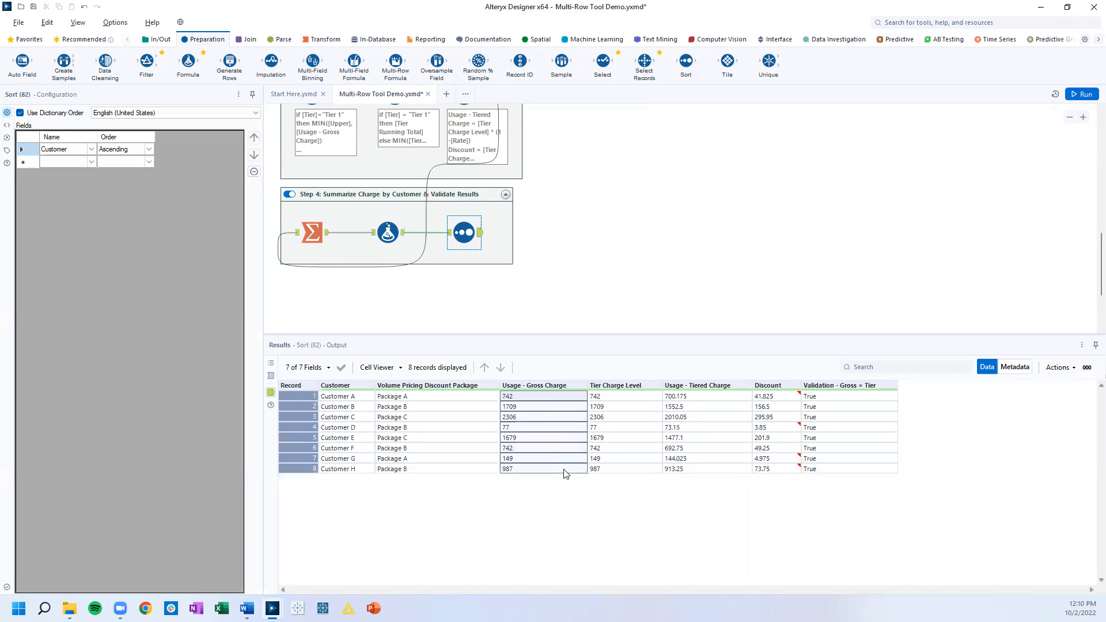
{"action": "left_click_drag", "start_coordinate": [685, 399], "coordinate": [695, 470]}
{"action": "left_click_drag", "start_coordinate": [779, 397], "coordinate": [781, 470]}
{"action": "left_click_drag", "start_coordinate": [826, 396], "coordinate": [836, 471]}
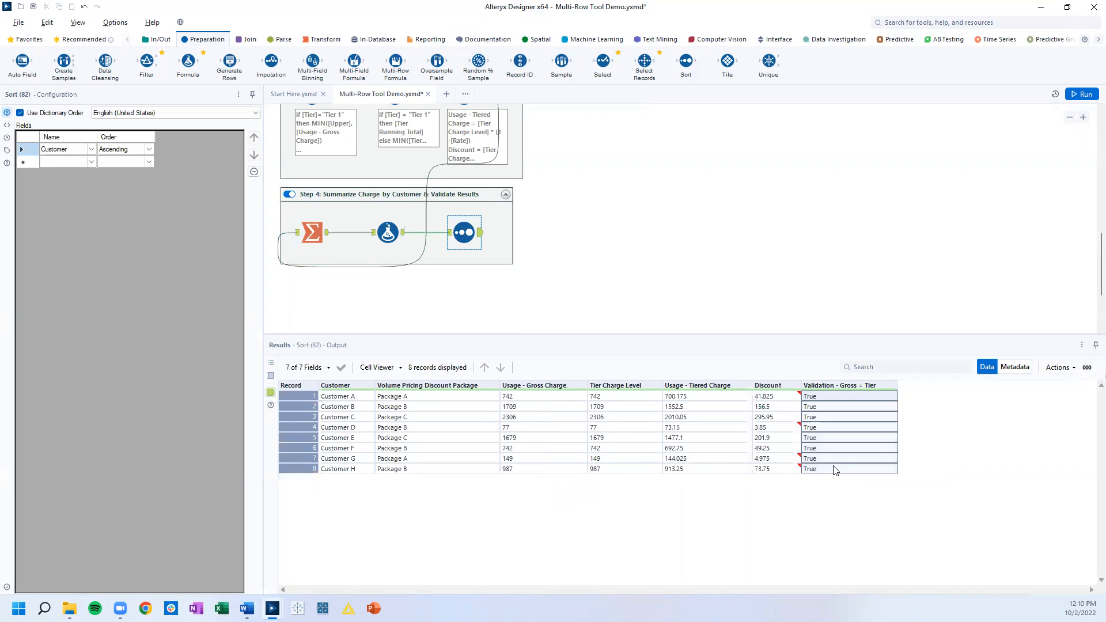